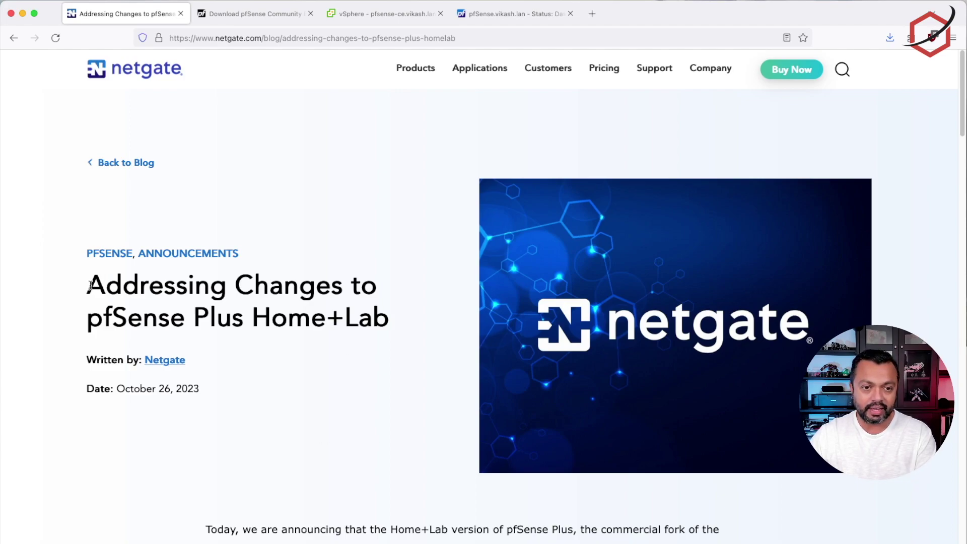
Read the Netgate post on pfSense Plus Home+Lab changes through the section on current pfSense CE users.
scroll(374, 367, "down", 1)
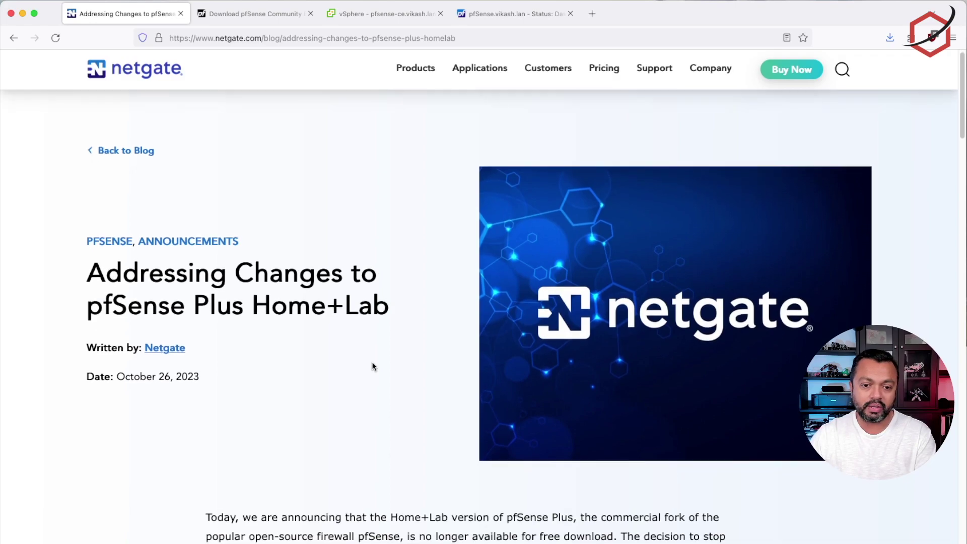
scroll(373, 363, "down", 2)
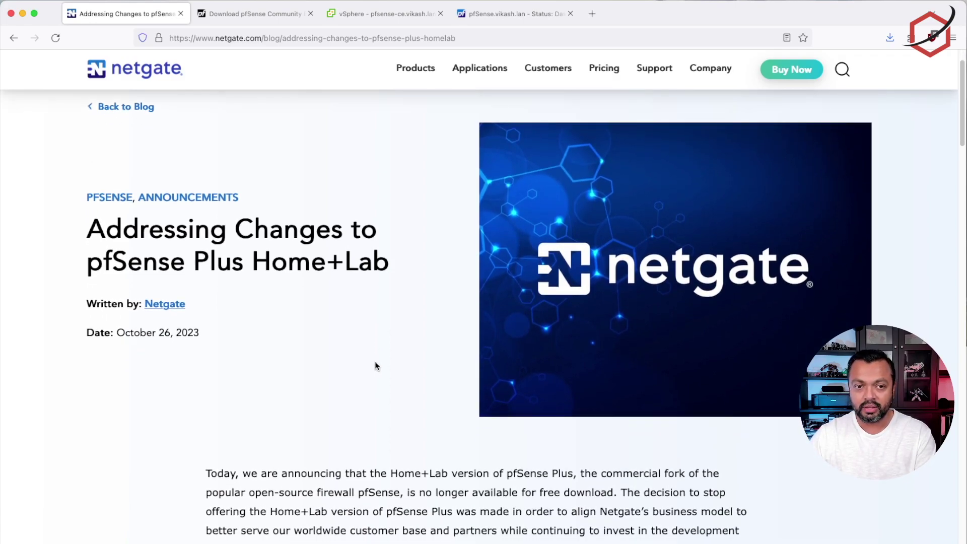
scroll(379, 363, "down", 1)
scroll(381, 363, "down", 4)
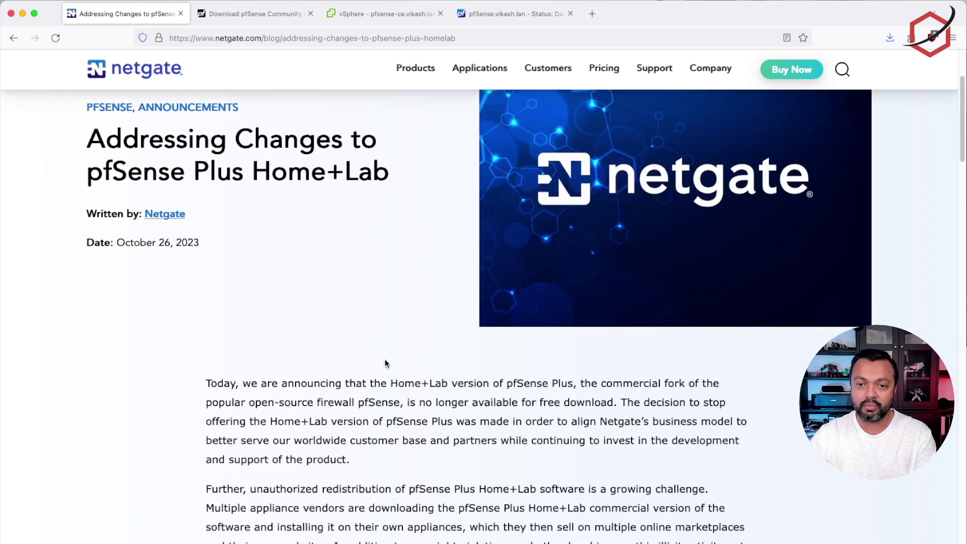
scroll(442, 361, "down", 9)
scroll(443, 361, "down", 15)
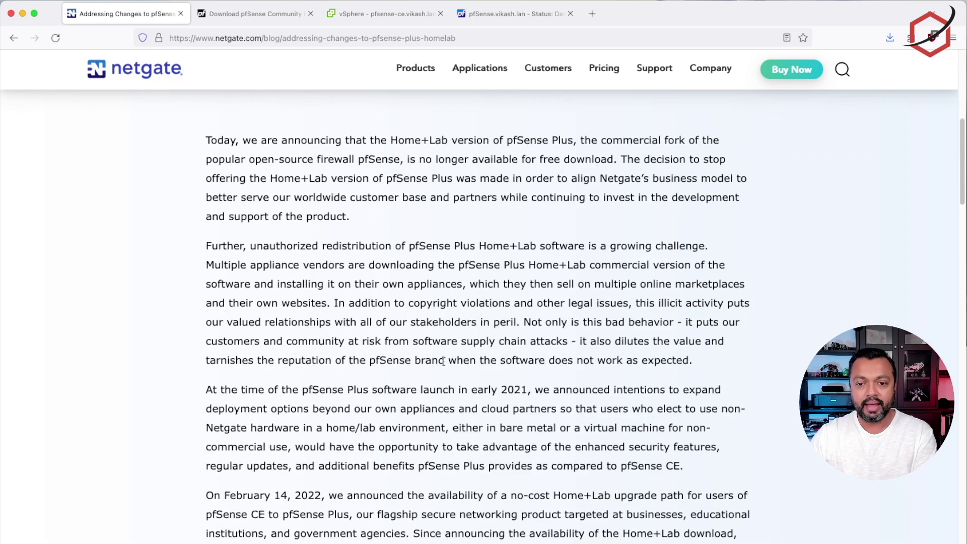
scroll(444, 361, "down", 3)
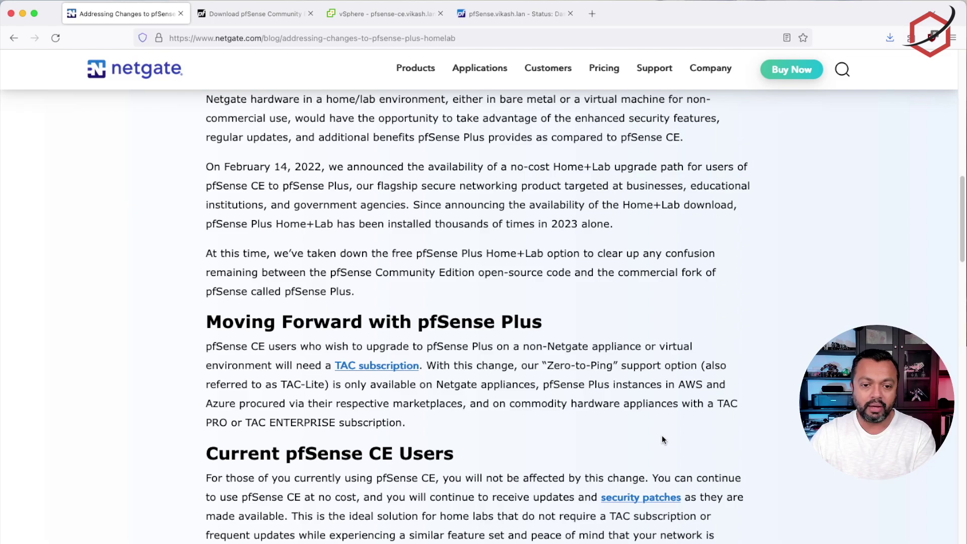
scroll(662, 439, "down", 1)
scroll(663, 440, "down", 3)
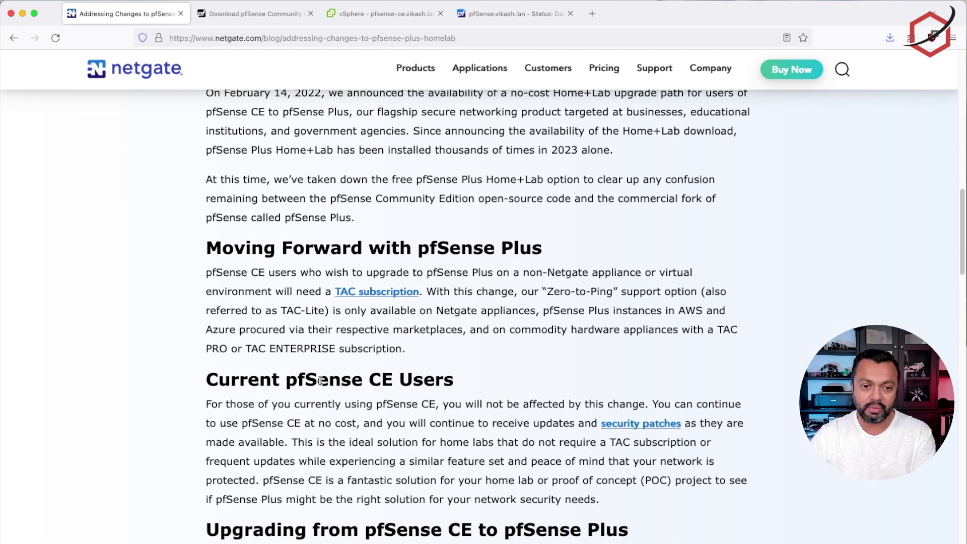
left_click_drag(286, 380, 391, 382)
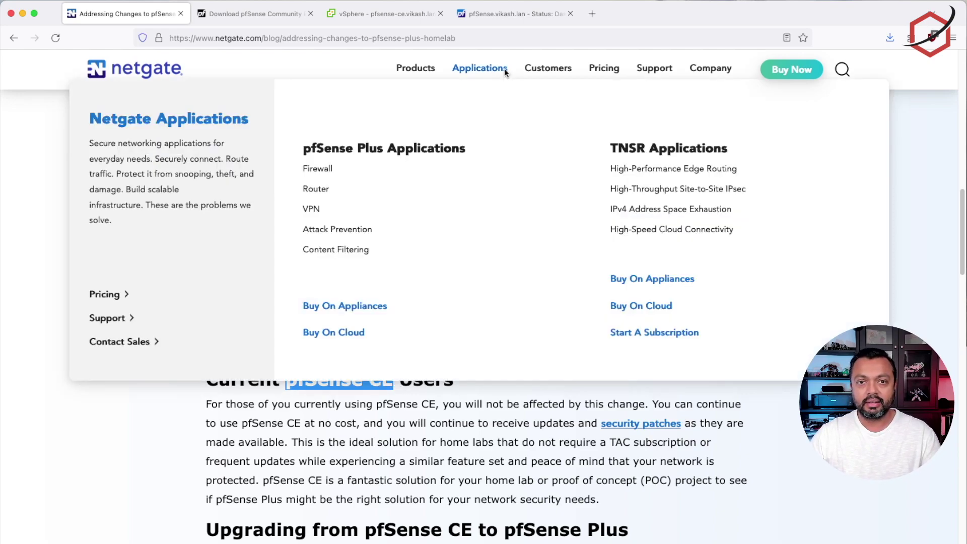
Look at the pfSense Plus dashboard and examine the Community Edition download page's version and architecture options.
left_click(512, 13)
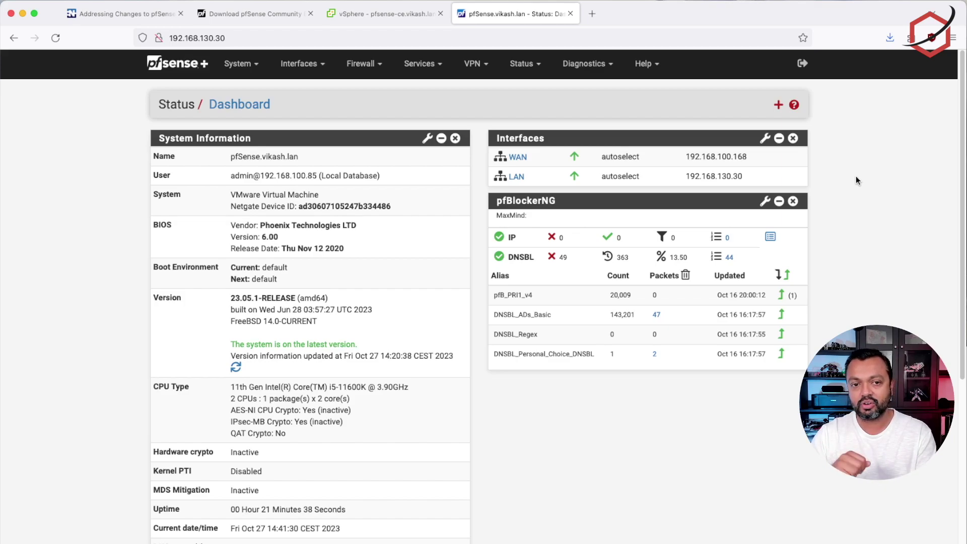
left_click(257, 21)
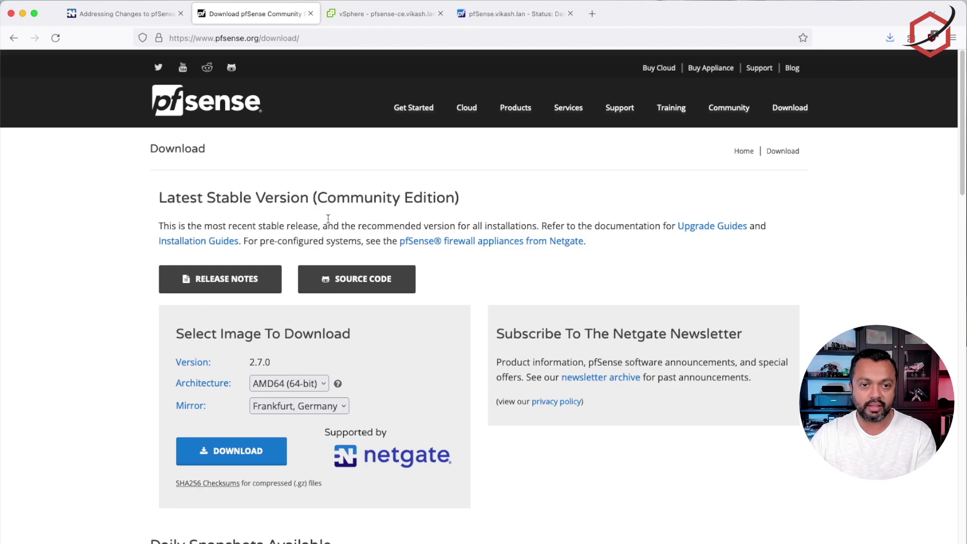
left_click_drag(316, 197, 453, 198)
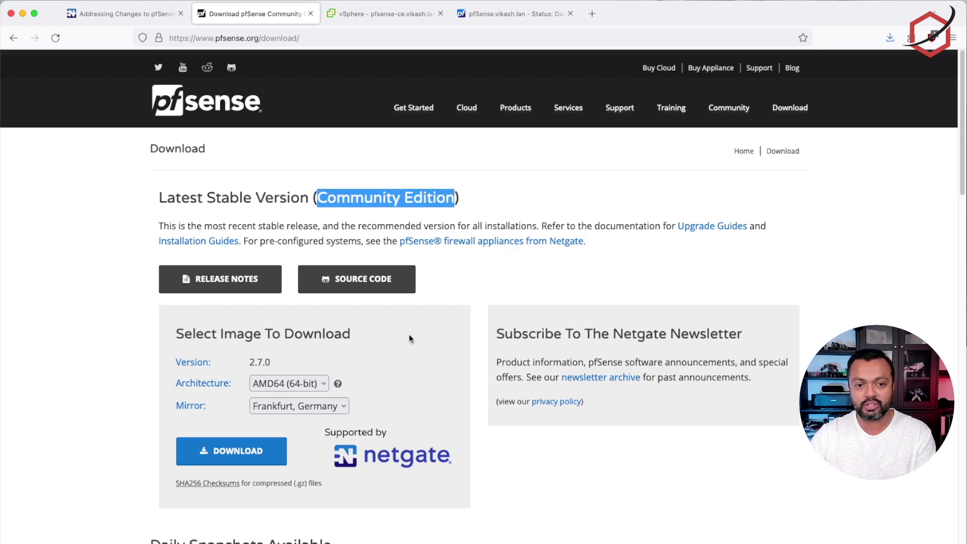
left_click(407, 358)
left_click_drag(249, 362, 289, 360)
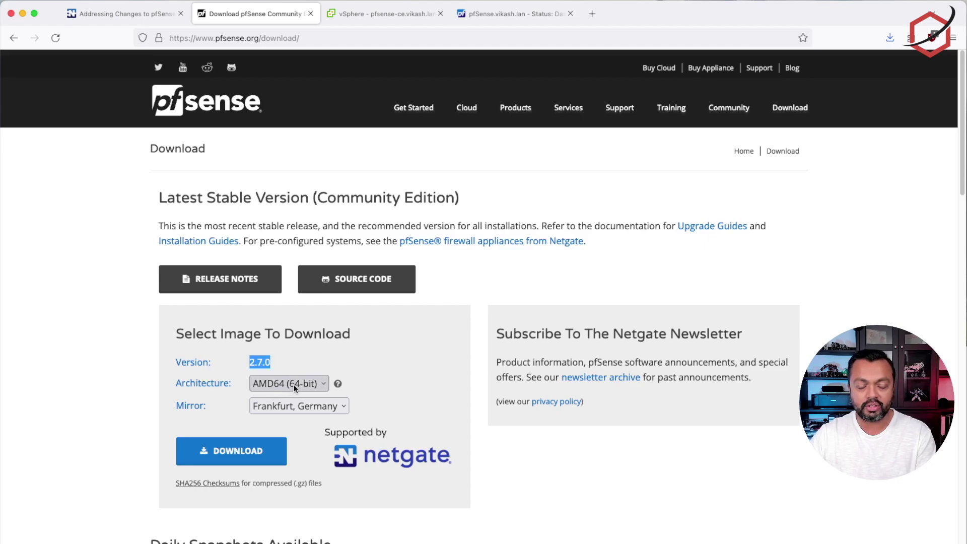
left_click(294, 384)
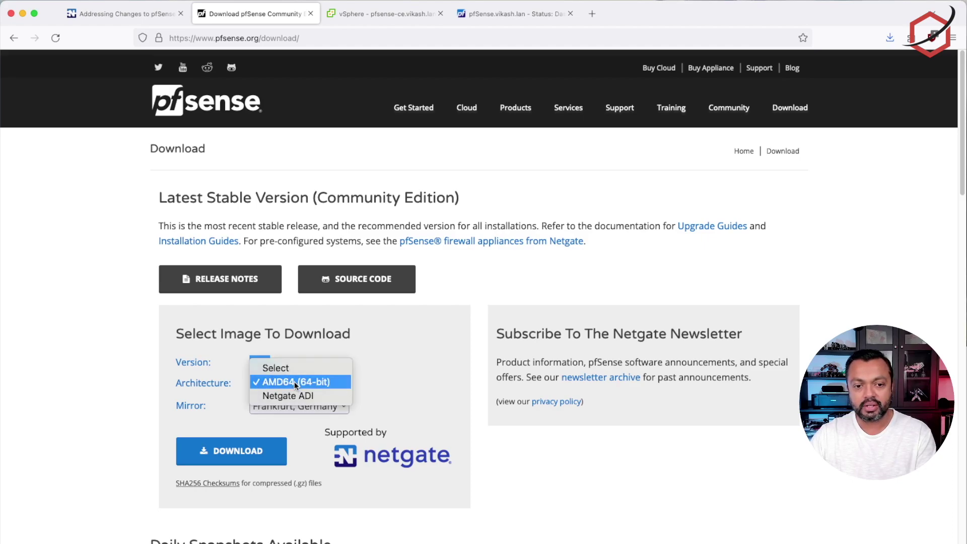
left_click(389, 385)
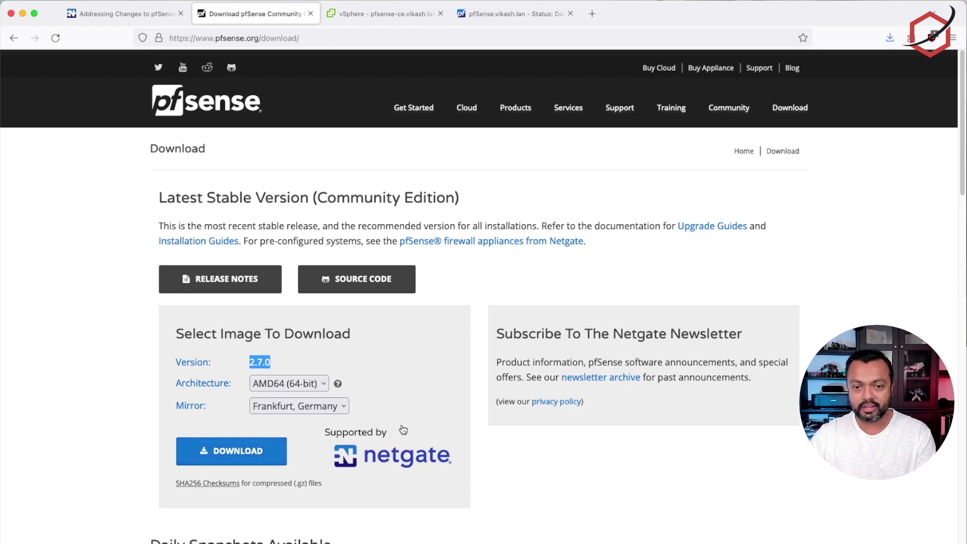
Look at the pfsense-ce virtual machine's summary in vSphere, and open the Backup & Restore page of the pfSense Plus firewall.
left_click(392, 15)
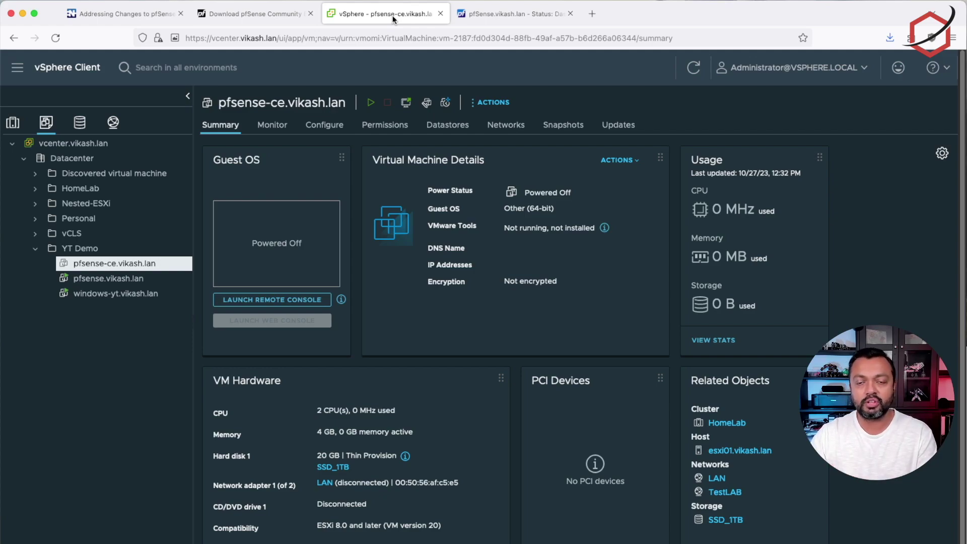
left_click(512, 13)
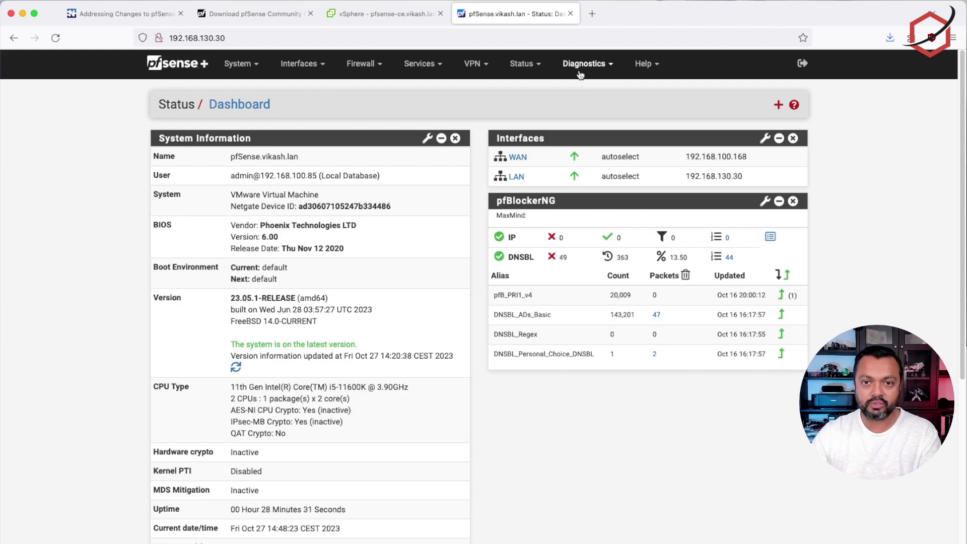
left_click(589, 70)
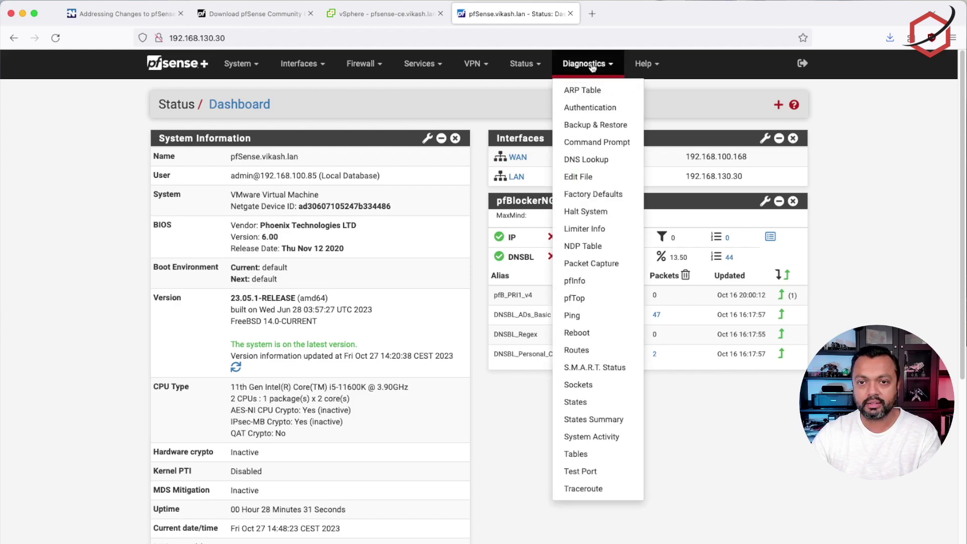
left_click(614, 126)
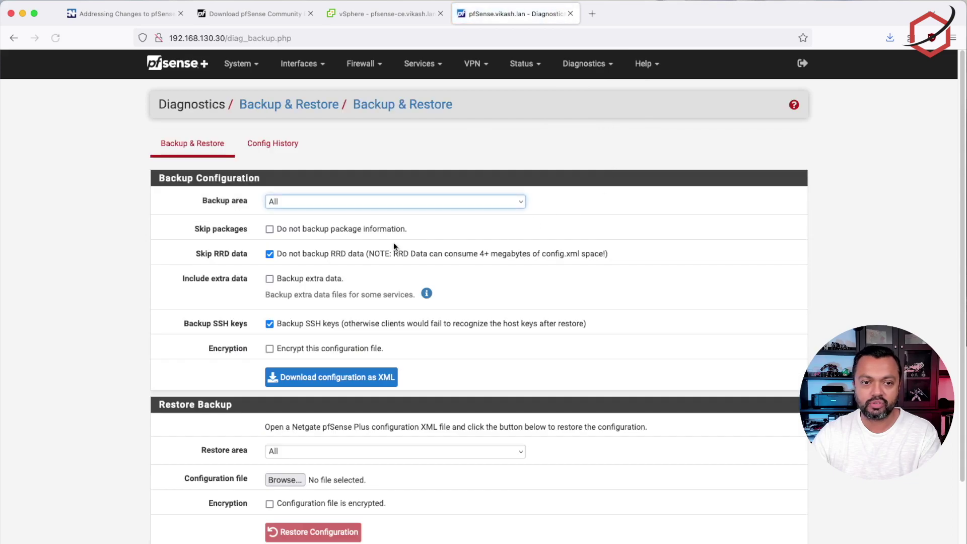
left_click(330, 325)
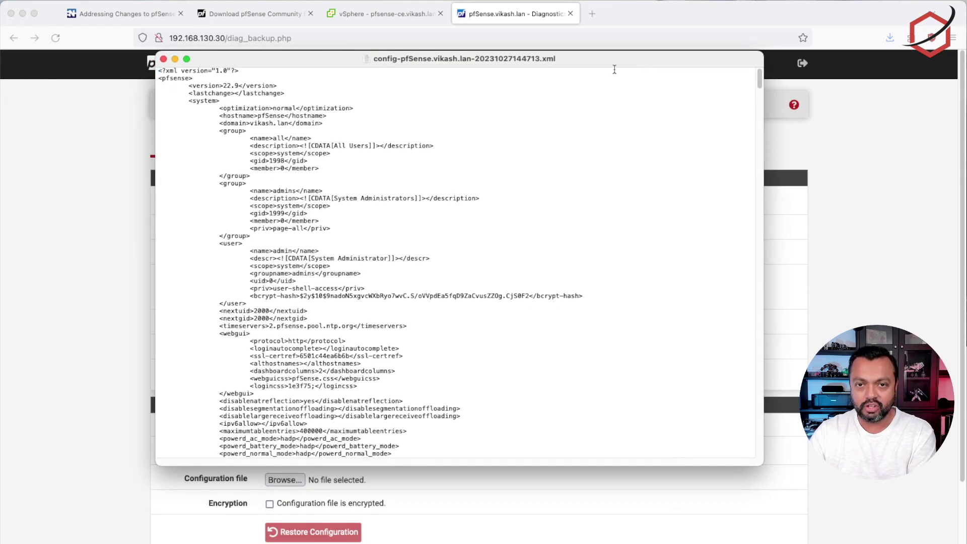
Look through the exported configuration XML file from the system settings to the filter rules, and put it away.
left_click_drag(612, 67, 602, 79)
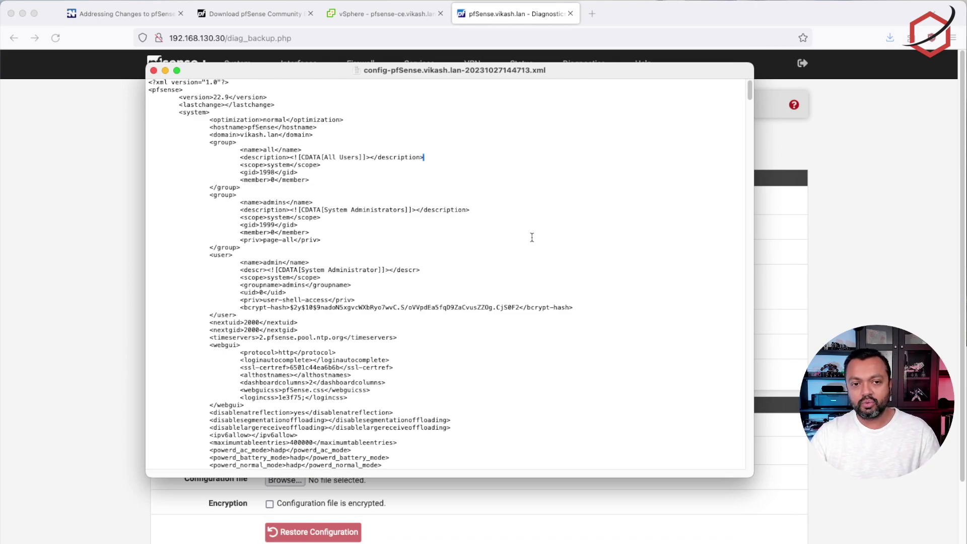
scroll(532, 237, "down", 5)
scroll(532, 237, "down", 20)
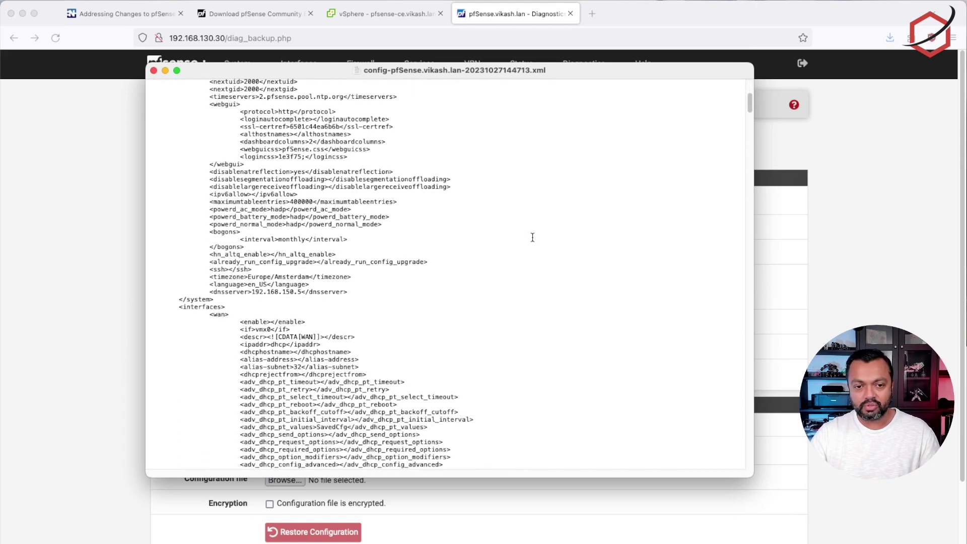
scroll(532, 237, "down", 7)
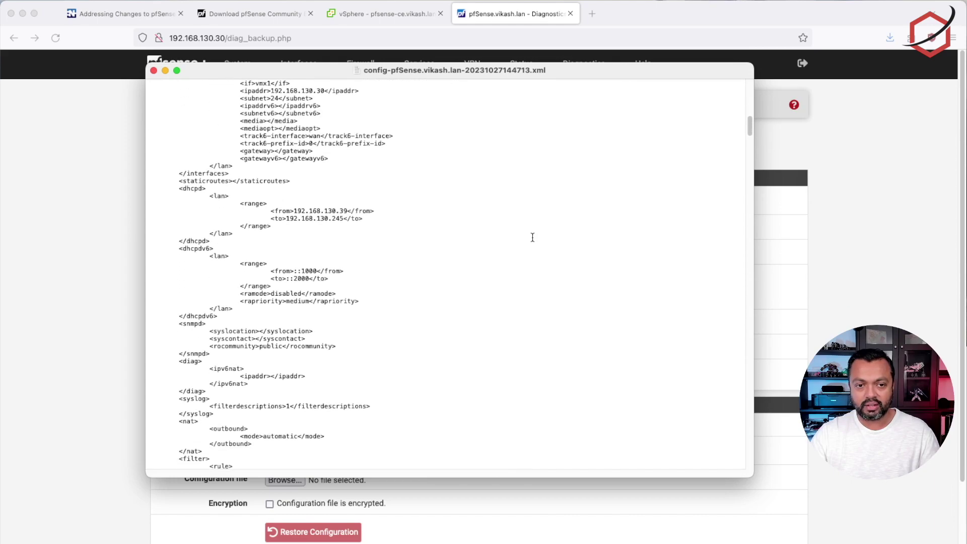
scroll(533, 237, "down", 1)
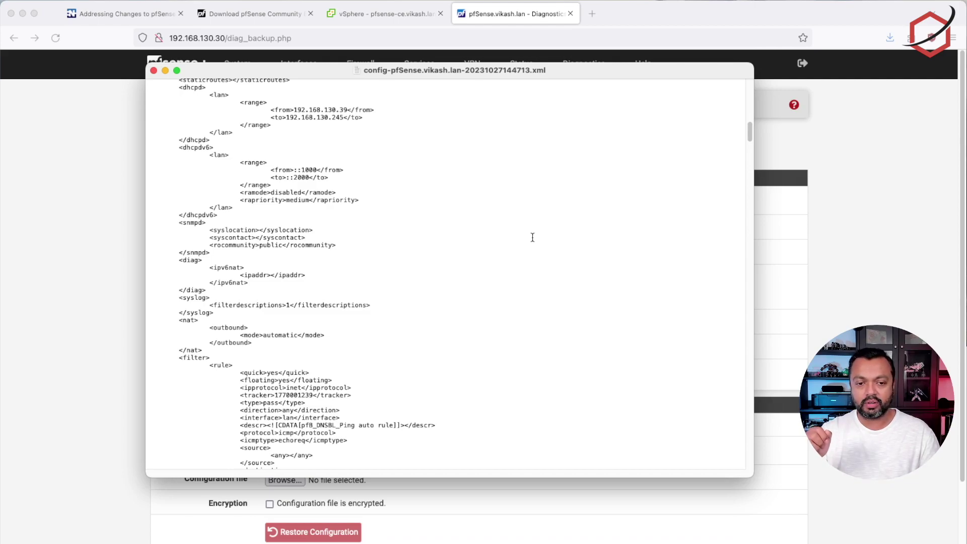
key("super+w")
View the pfSense interface status and select the LAN interface's device name, vmx1.
left_click(538, 74)
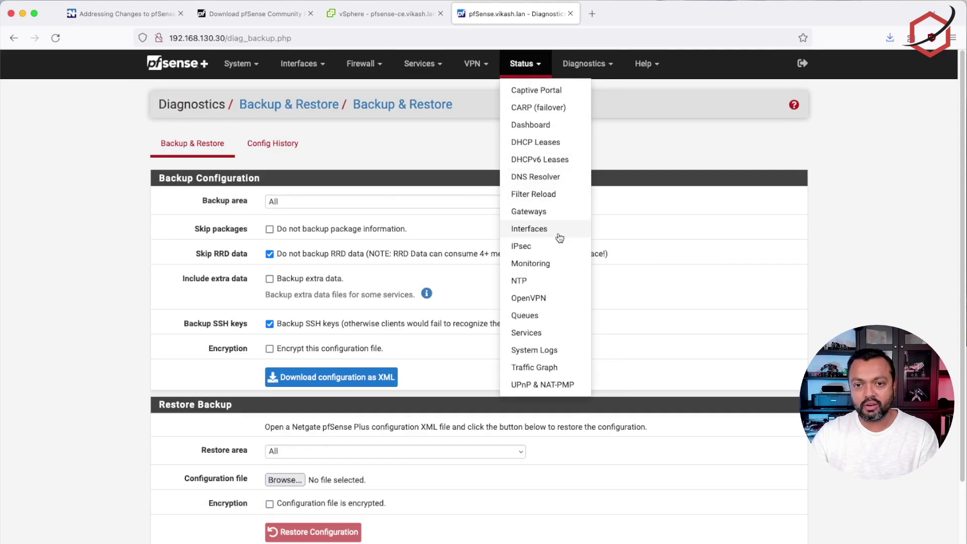
left_click(558, 233)
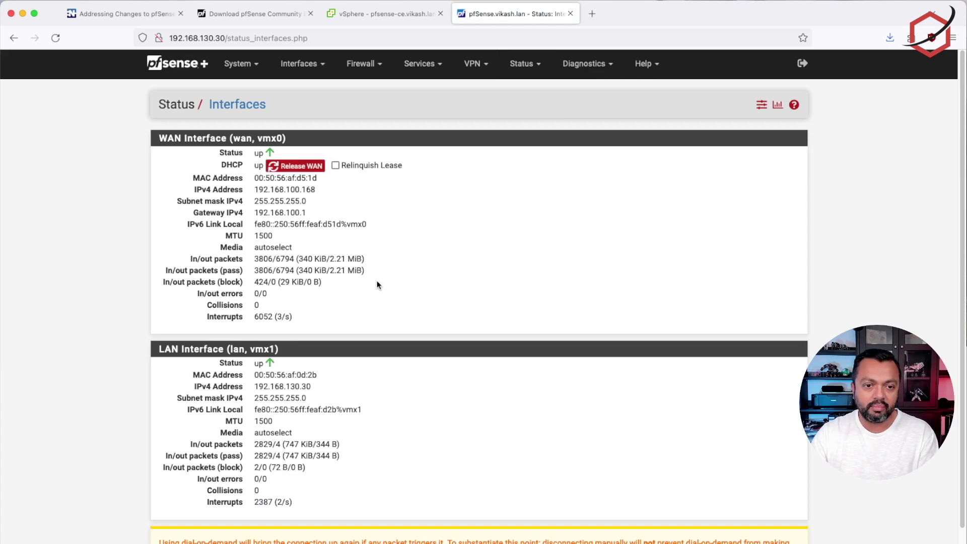
left_click_drag(250, 349, 275, 348)
scroll(529, 403, "down", 1)
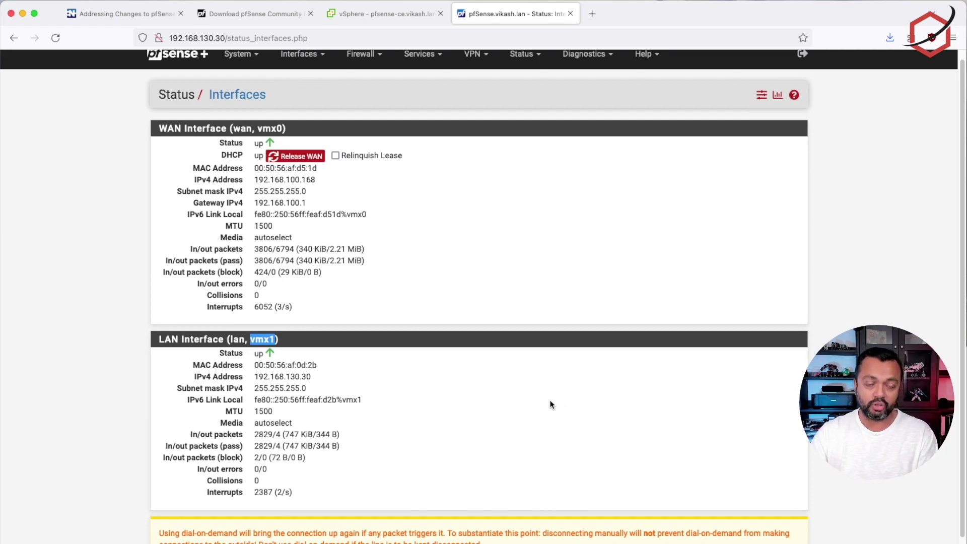
left_click(249, 342)
left_click_drag(250, 341, 276, 341)
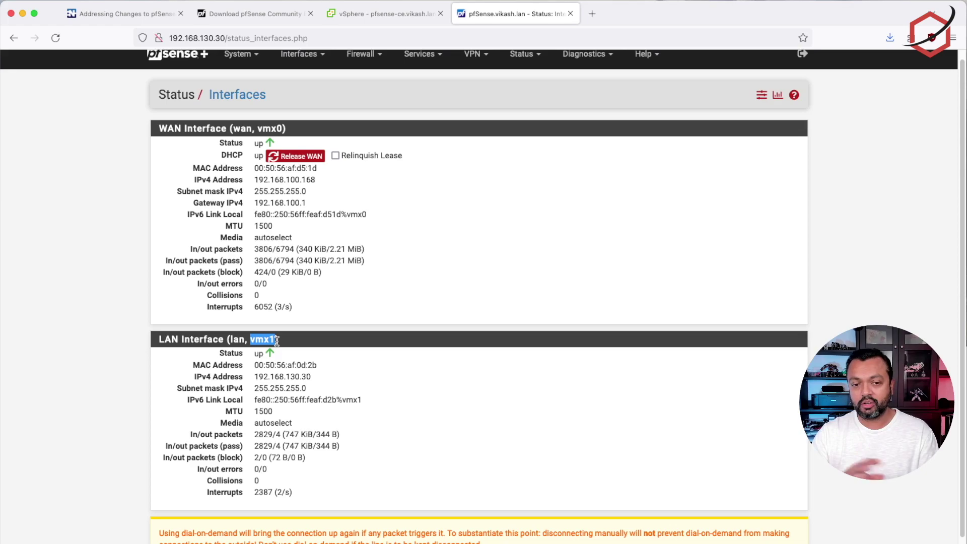
Bring the configuration XML back beside the interface names and return to the beginning of the file.
key("super+Tab")
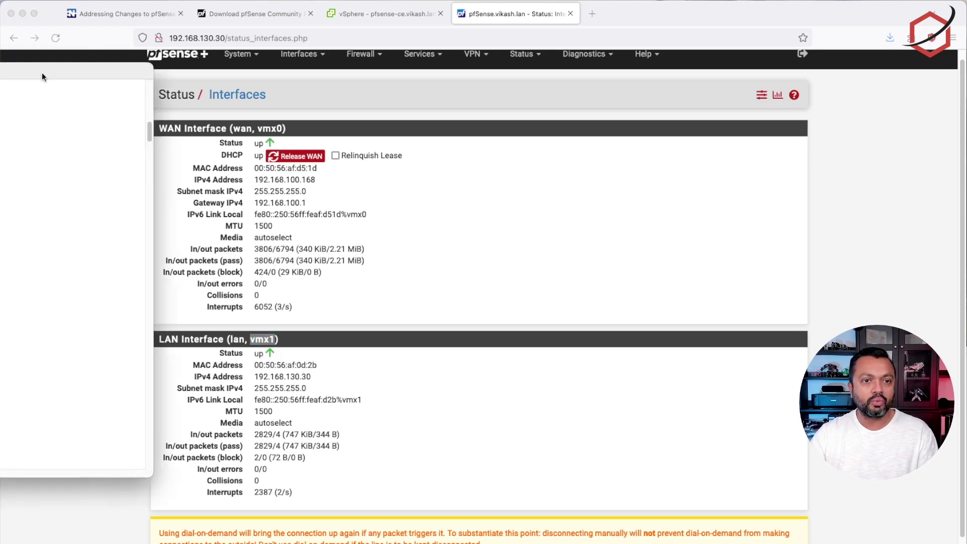
left_click_drag(639, 94, 837, 92)
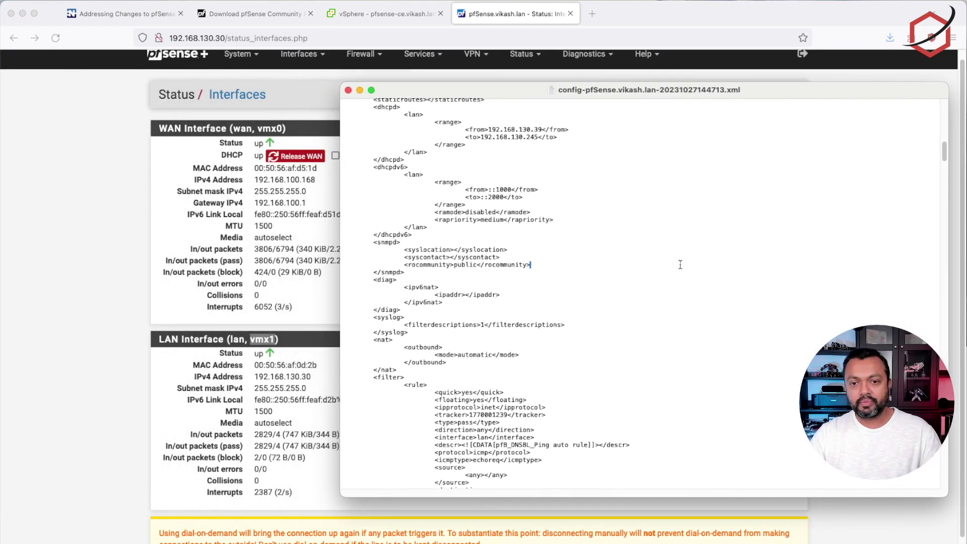
scroll(681, 264, "up", 20)
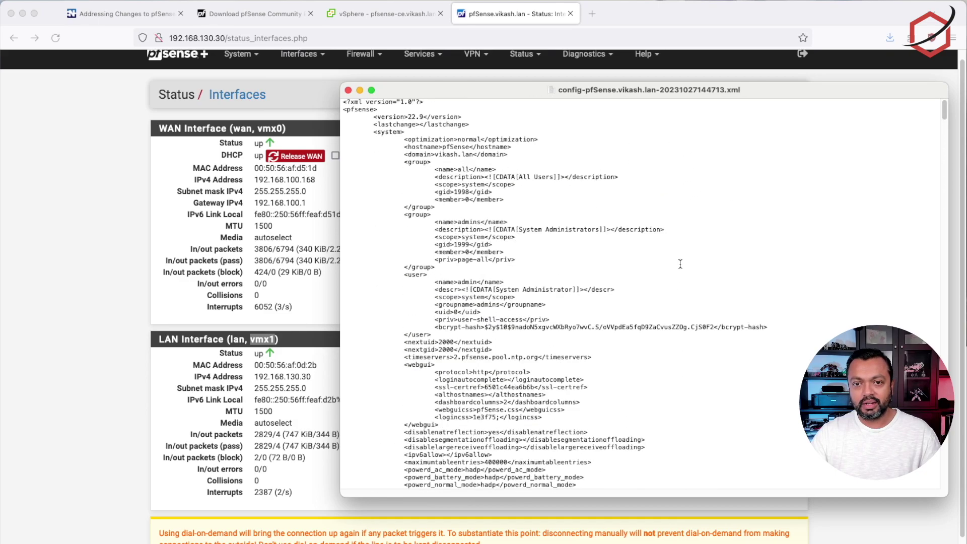
Copy the LAN device name vmx1 from the interface status page and return to the configuration XML.
left_click(261, 345)
right_click(288, 349)
left_click(291, 349)
key("super+Tab")
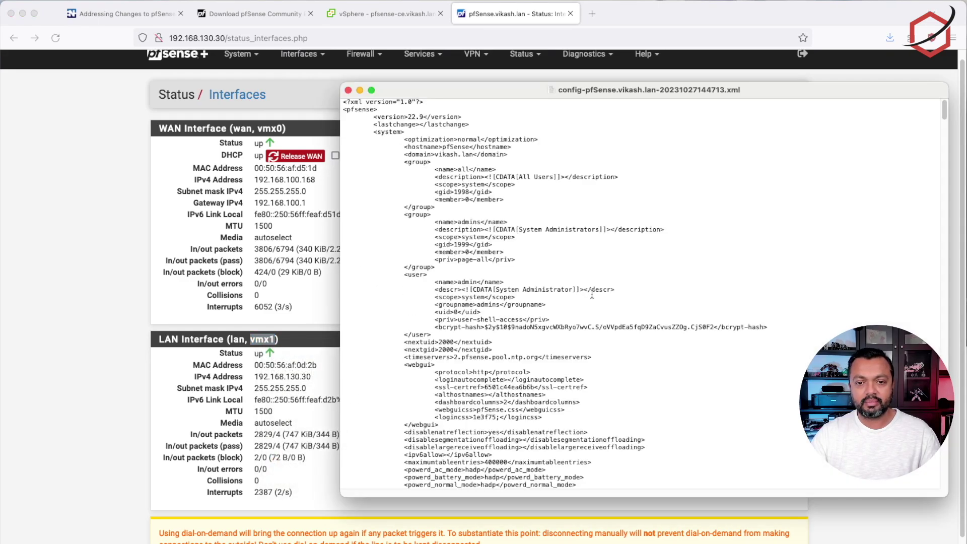
Search the configuration XML for vmx1 and select it in the lan section's if entry.
left_click(489, 126)
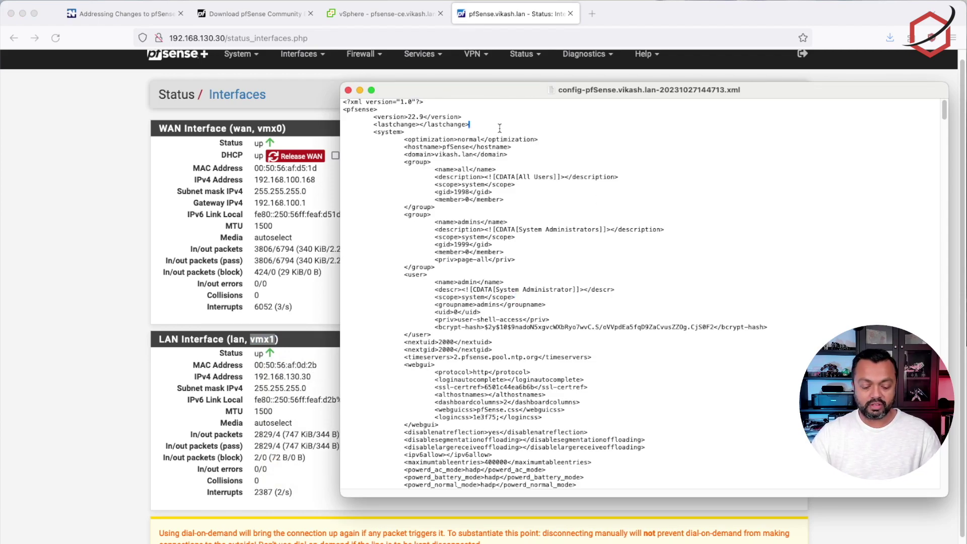
key("super+f")
key("super+v")
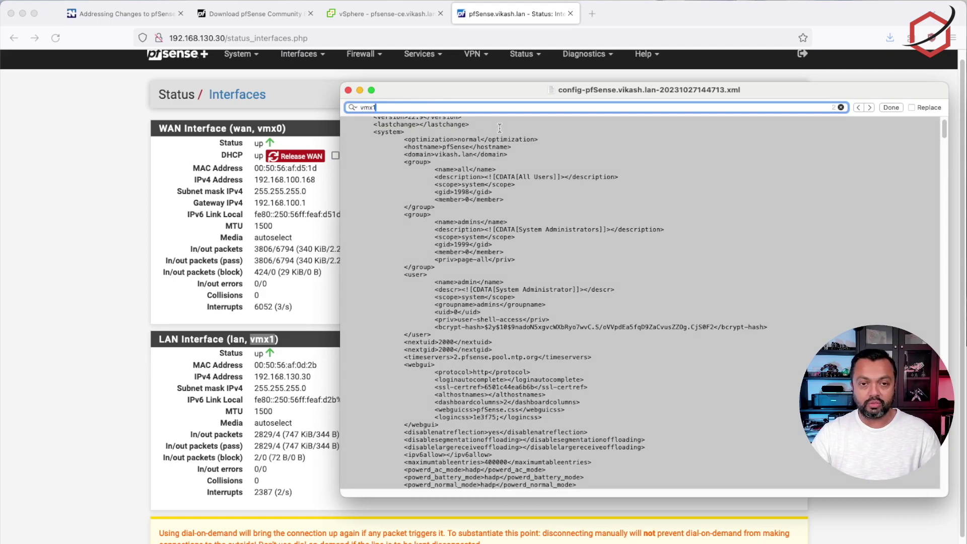
key("Return")
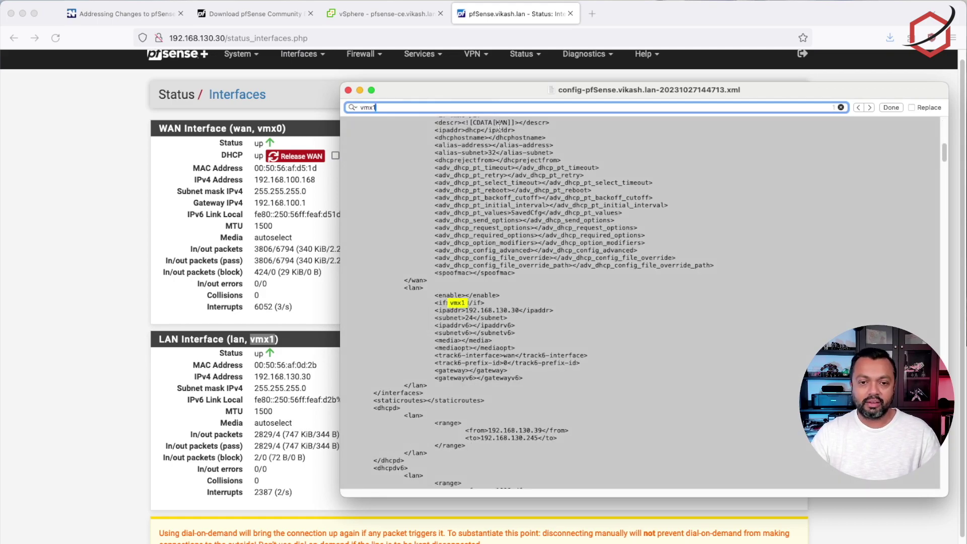
left_click(486, 304)
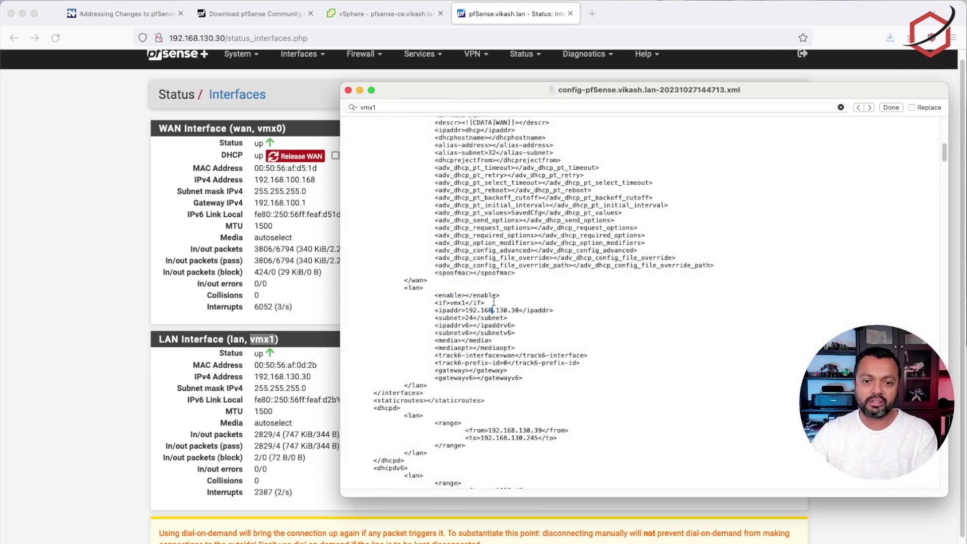
double_click(457, 303)
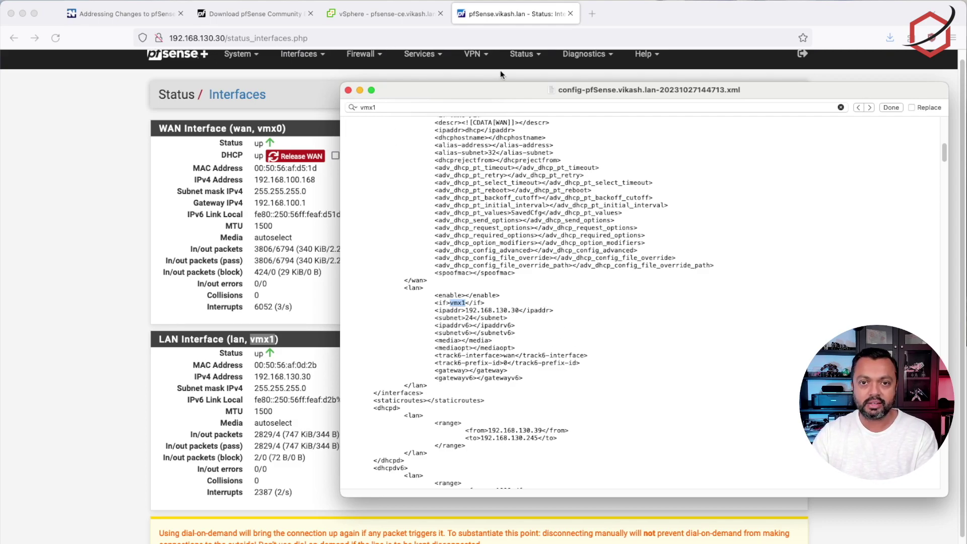
Close the configuration XML and view the summary of the pfsense.vikash.lan virtual machine in vSphere.
left_click(349, 90)
left_click(359, 14)
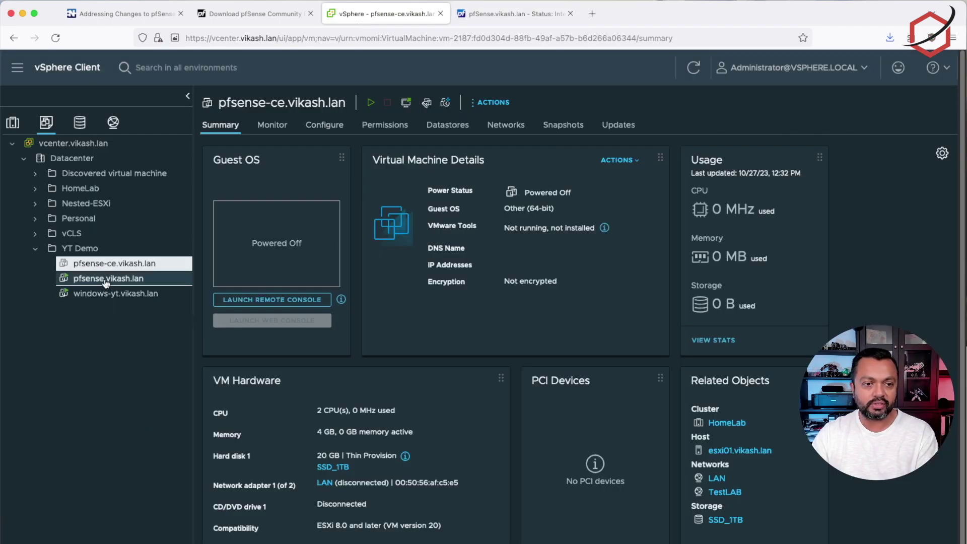
left_click(86, 281)
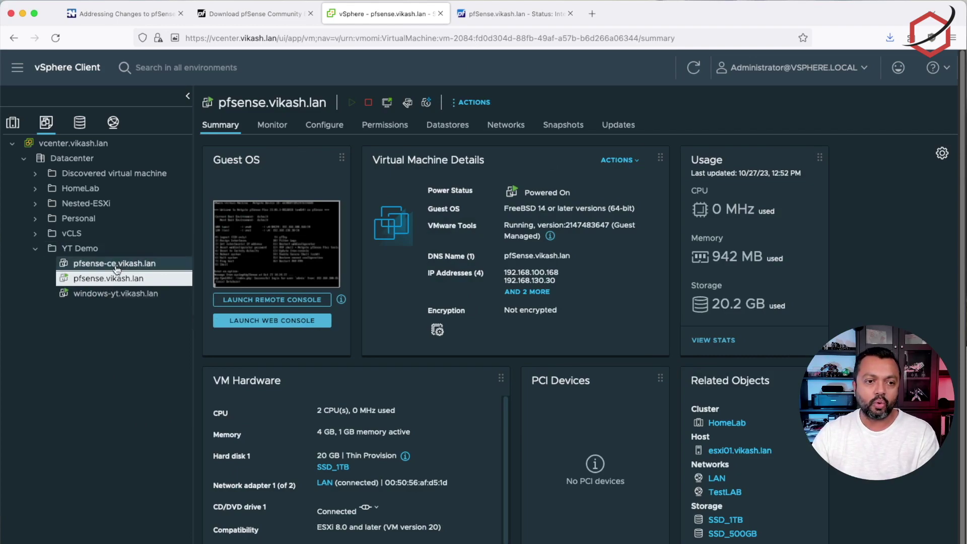
Power on the pfsense-ce.vikash.lan virtual machine and launch its web console.
left_click(115, 266)
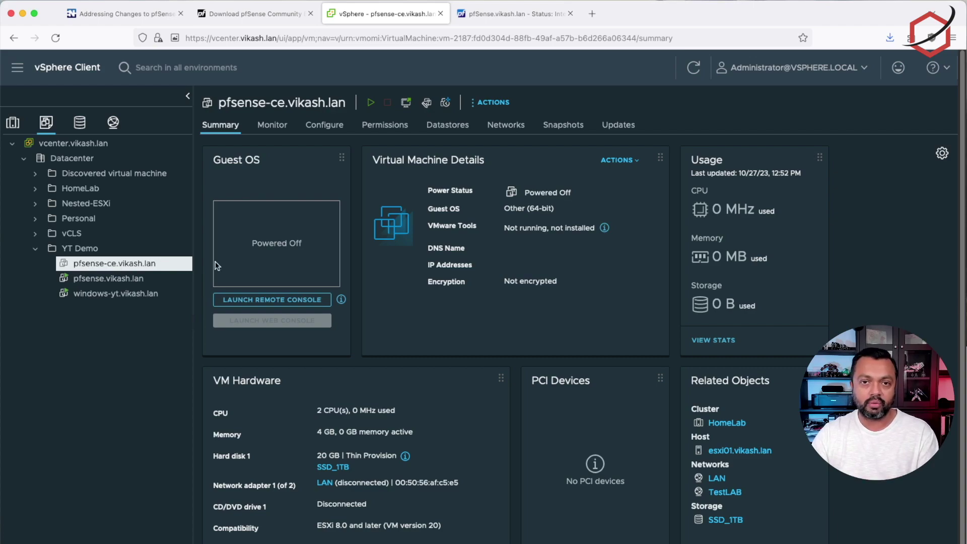
left_click(114, 271)
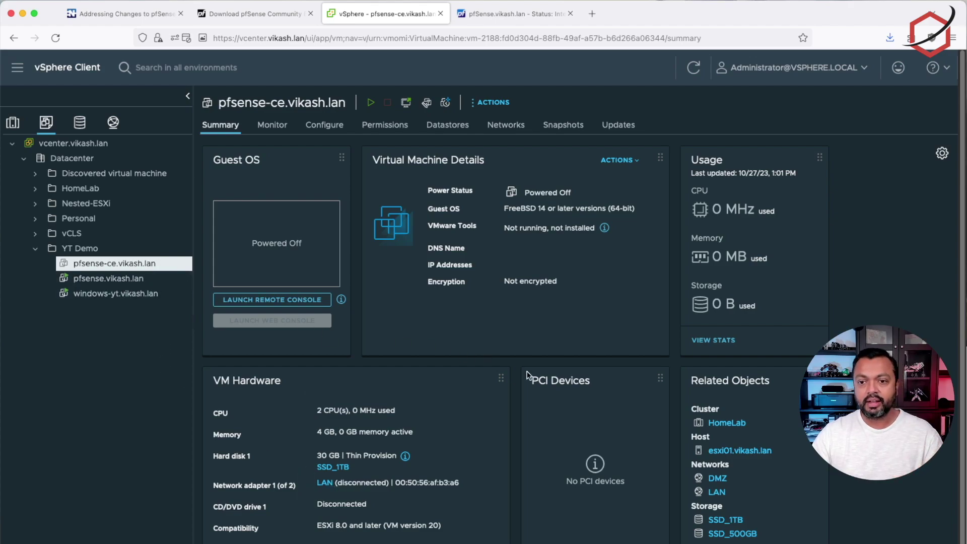
left_click(370, 103)
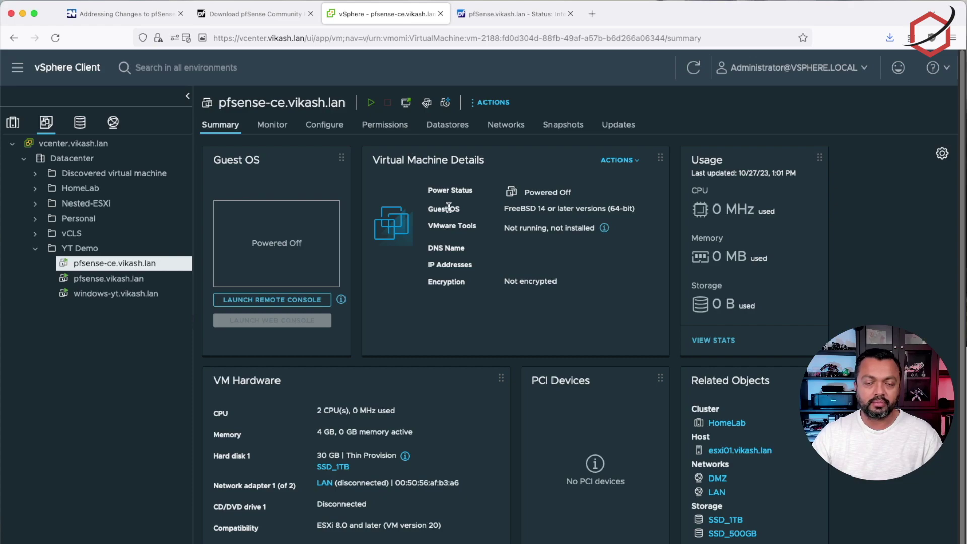
left_click(272, 371)
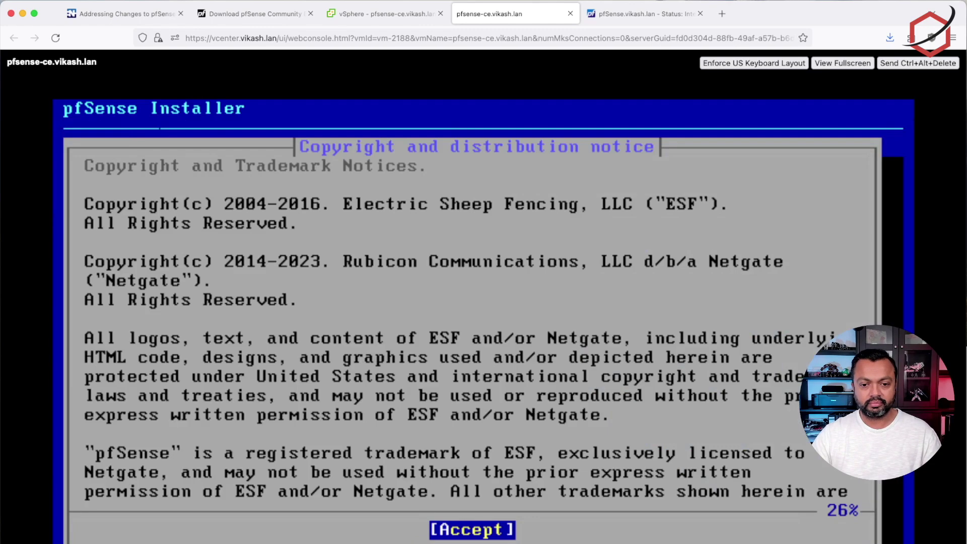
Accept the pfSense Installer's copyright notice and complete the installation with the default choices.
key("Return")
key("Return")
key("Return")
key("Return")
key("Return")
key("Return")
key("Return")
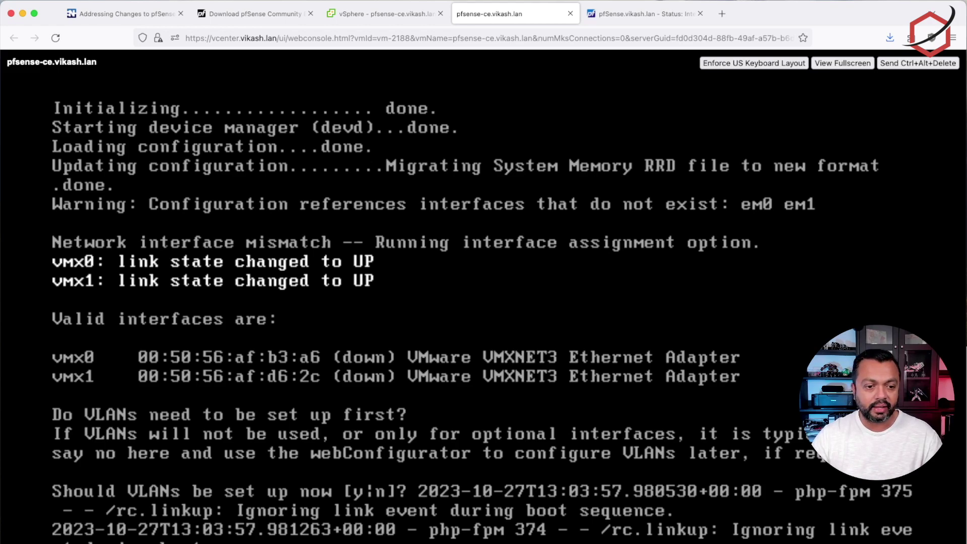
Skip VLAN setup, assign vmx0 to WAN and vmx1 to LAN, and confirm the interface assignment.
type("n")
key("Return")
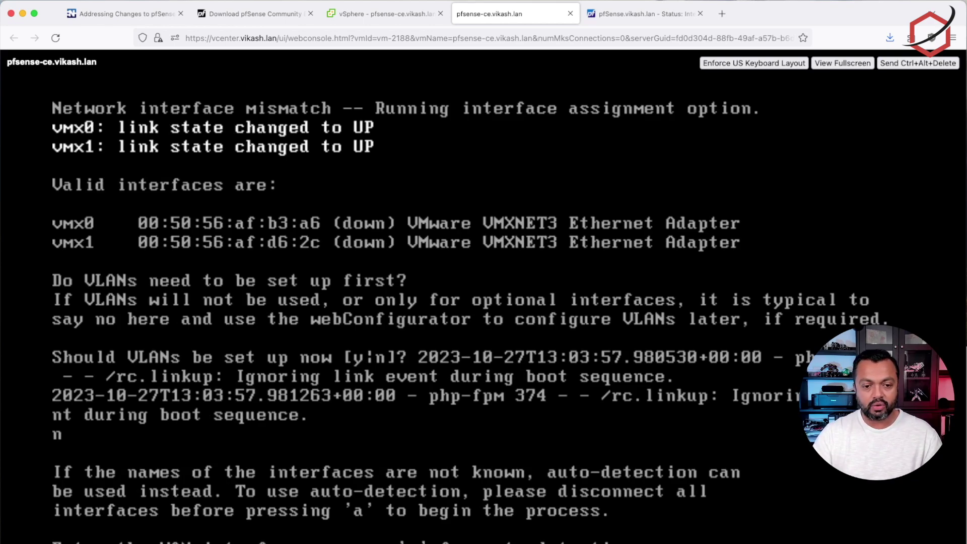
type("vmx0")
key("Return")
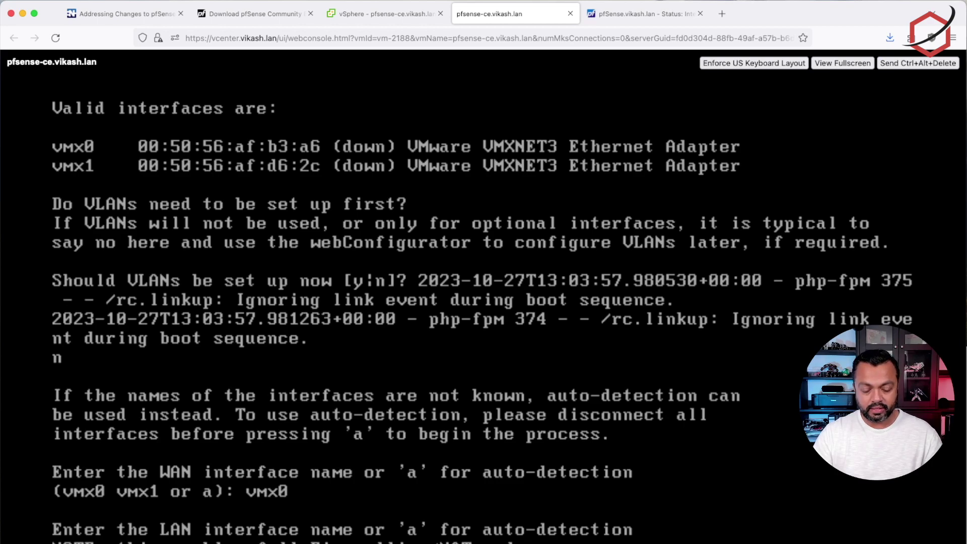
type("vmx1")
key("Return")
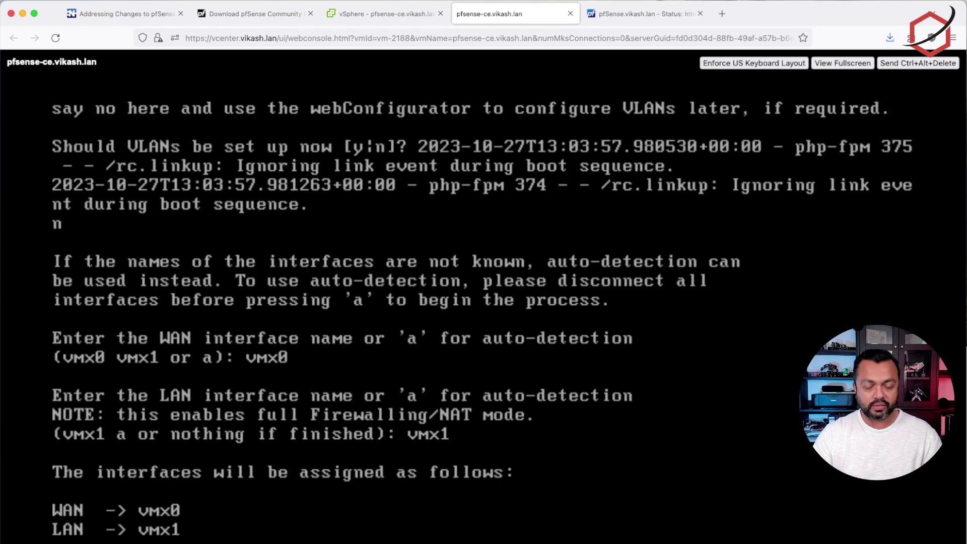
type("y")
key("Return")
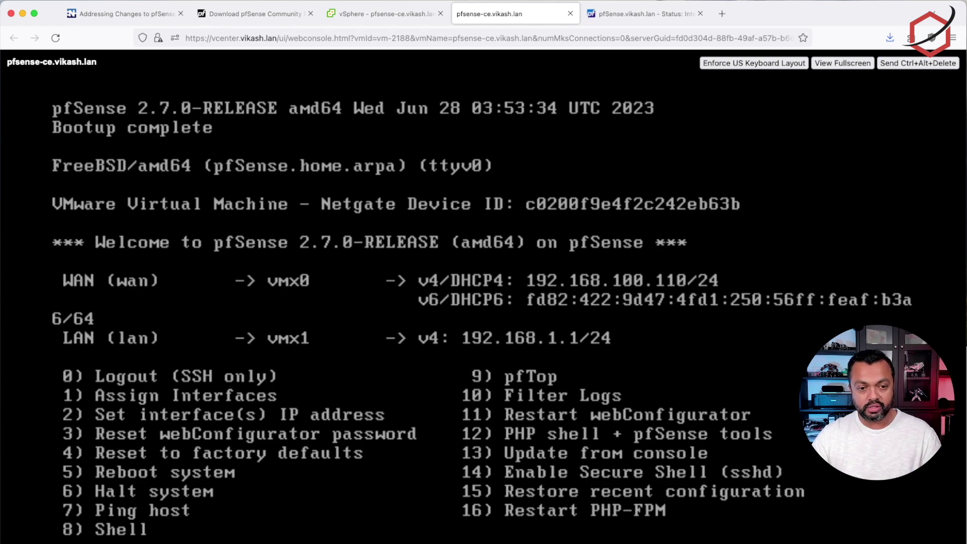
Configure the LAN interface without DHCP, using the static IPv4 address 192.168.130.45 and subnet bit count 24.
type("2")
key("Return")
type("2")
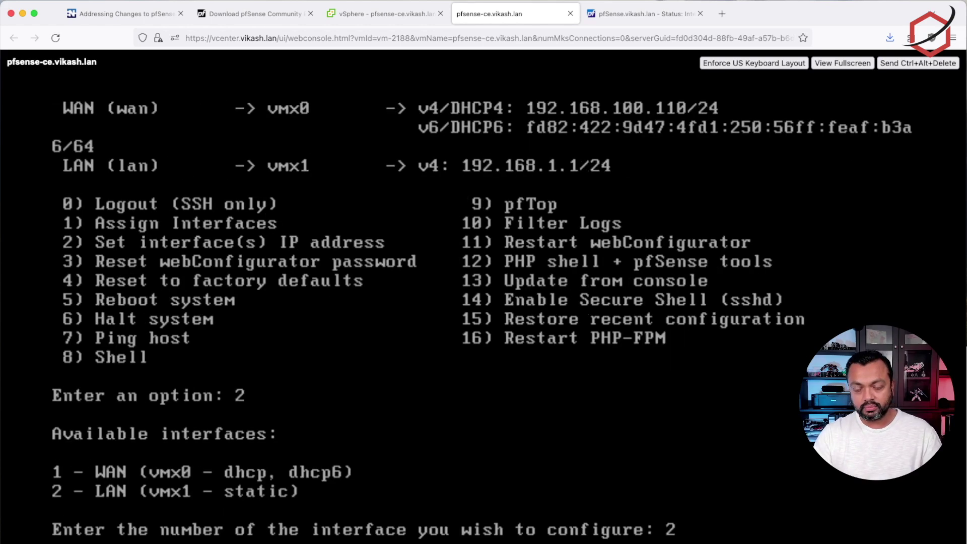
key("Return")
type("n")
key("Return")
type("192.168.130.45")
key("Return")
type("24")
key("Return")
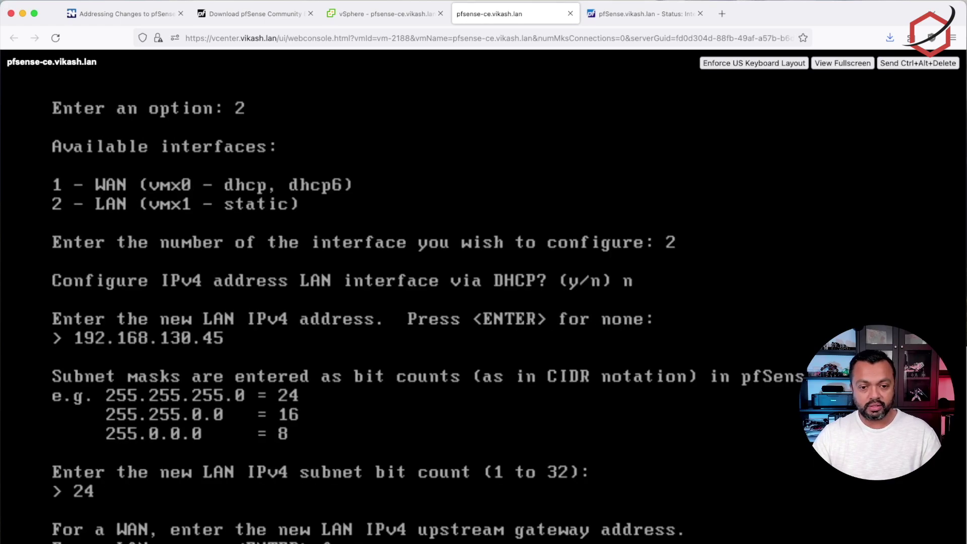
Finish the LAN setup with no upstream gateway, no IPv6 address or DHCP6, no DHCP server, and no revert to HTTP.
key("Return")
type("n")
key("Return")
key("Return")
type("n")
key("Return")
type("n")
key("Return")
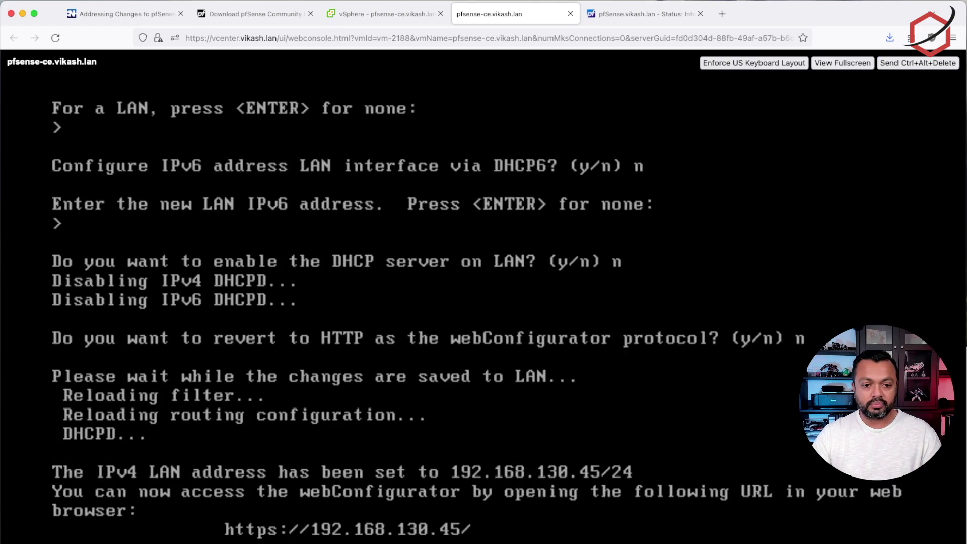
key("Return")
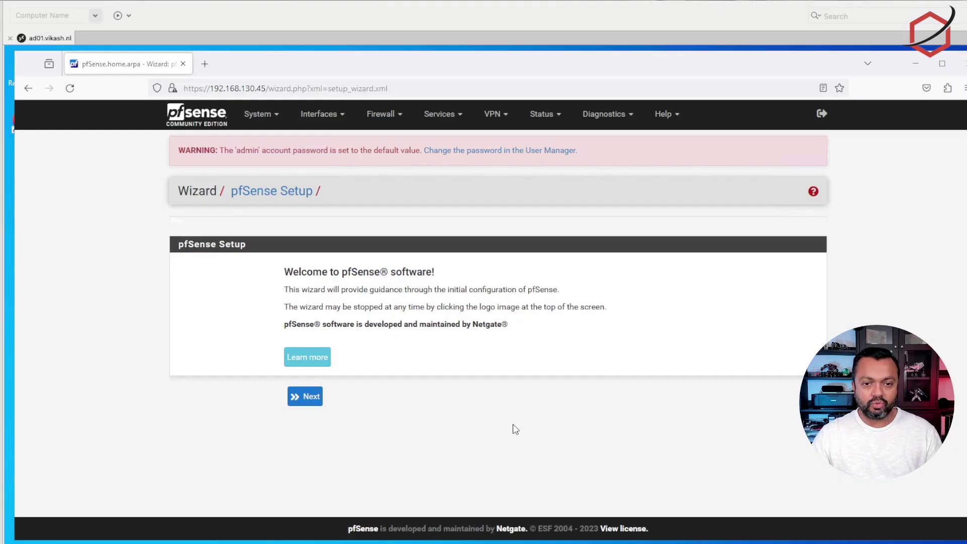
Open the Backup & Restore page of the new pfSense Community Edition firewall at its Restore Backup section.
left_click(605, 115)
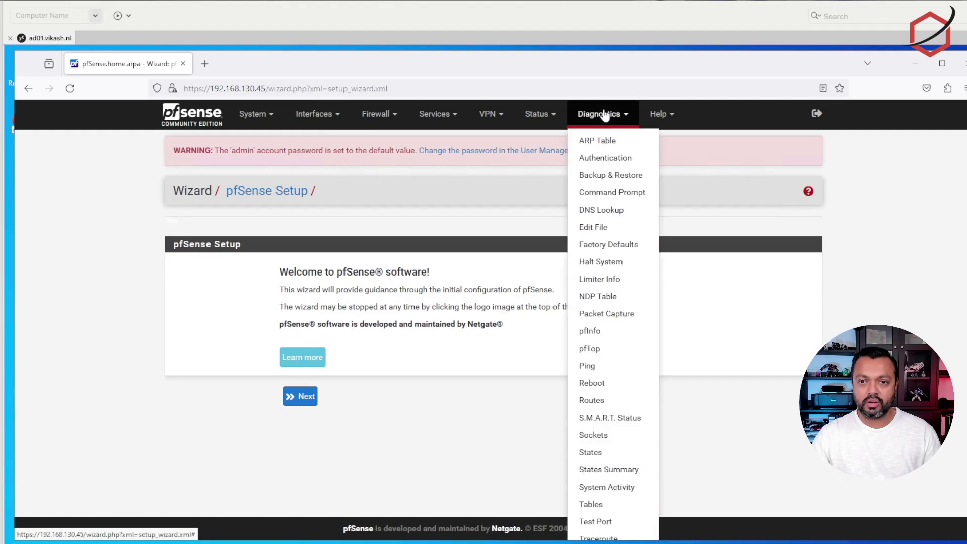
left_click(608, 176)
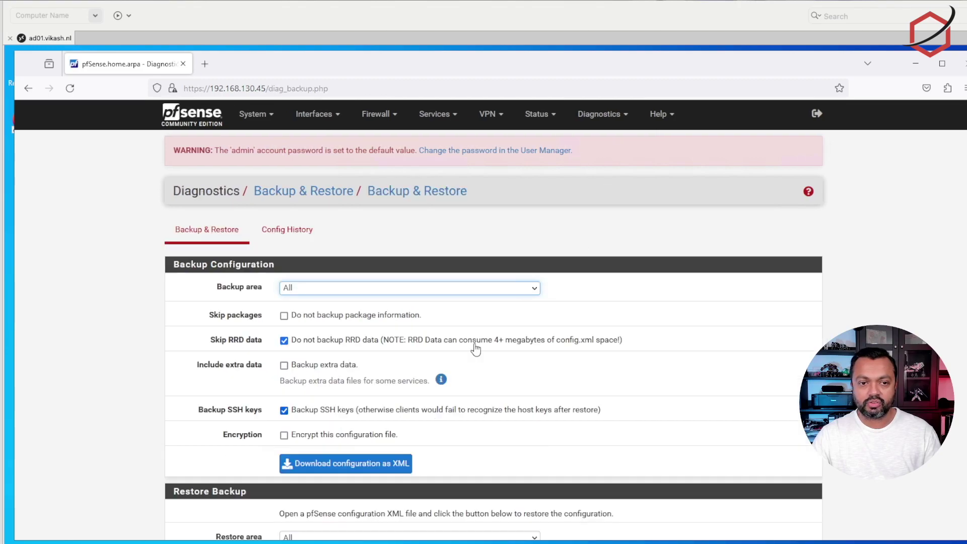
scroll(663, 300, "down", 1)
scroll(663, 300, "down", 3)
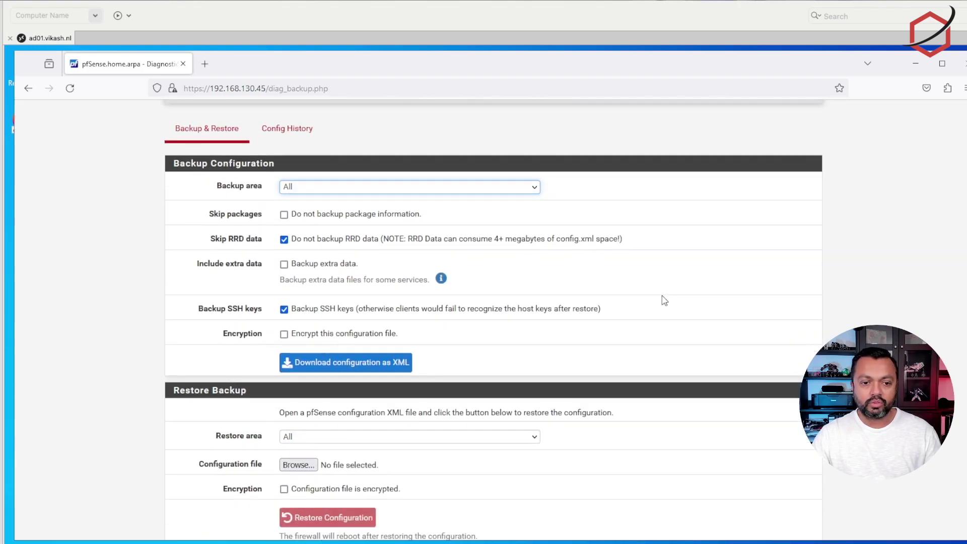
left_click_drag(190, 327, 303, 333)
left_click(304, 334)
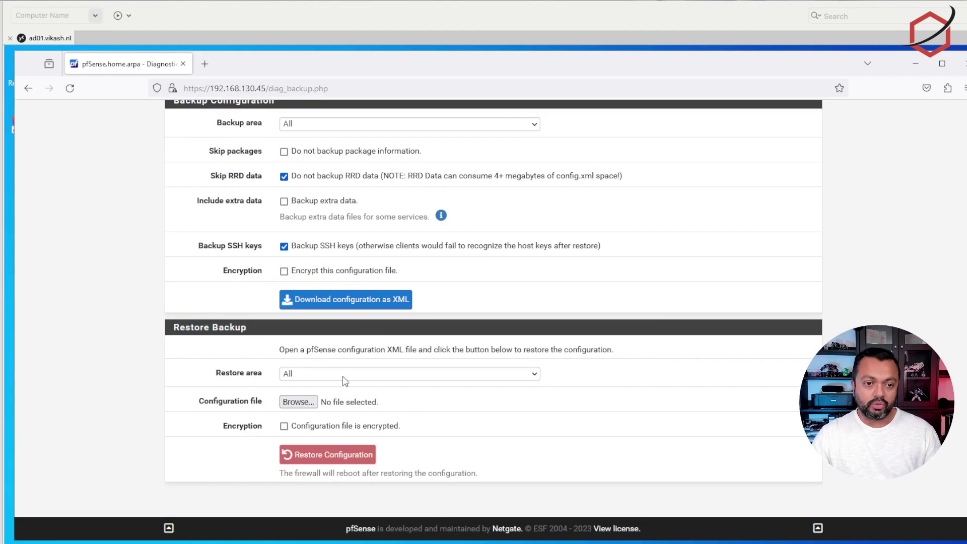
Look through the available restore areas and choose All.
left_click(366, 381)
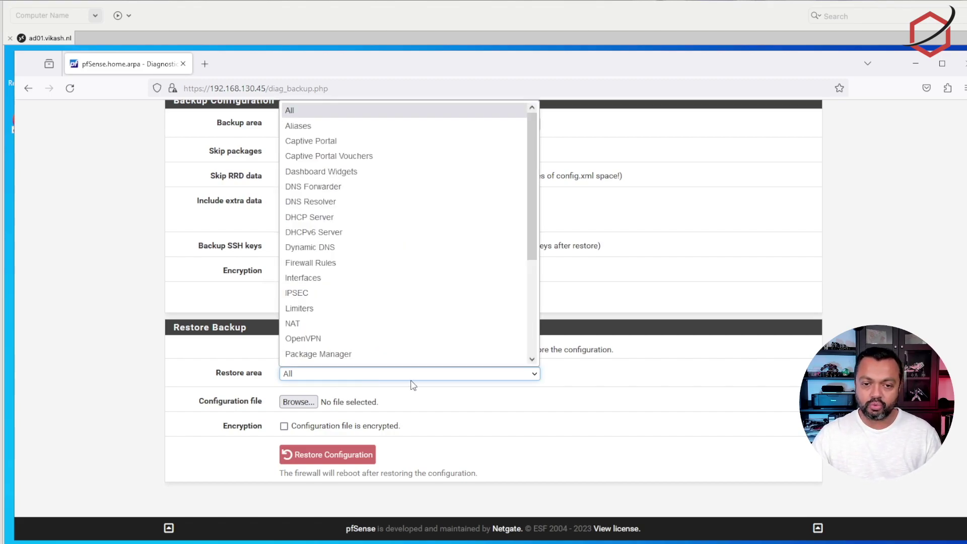
scroll(533, 234, "down", 1)
mouse_move(538, 252)
left_mouse_down()
mouse_move(538, 333)
mouse_move(538, 235)
left_mouse_up()
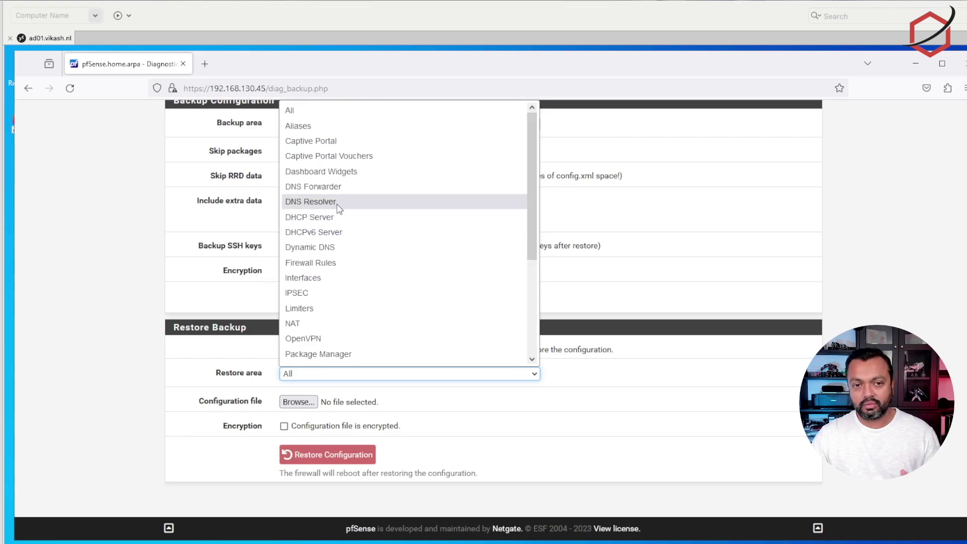
left_click(343, 112)
Restore the configuration from config-pfSense.vikash.lan-20231027144713.xml and confirm the restore.
left_click(314, 402)
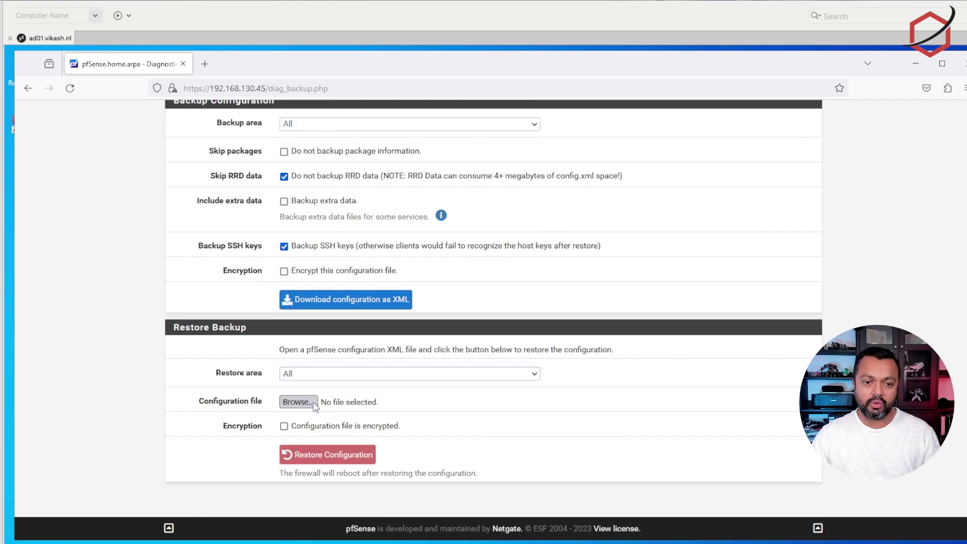
double_click(172, 135)
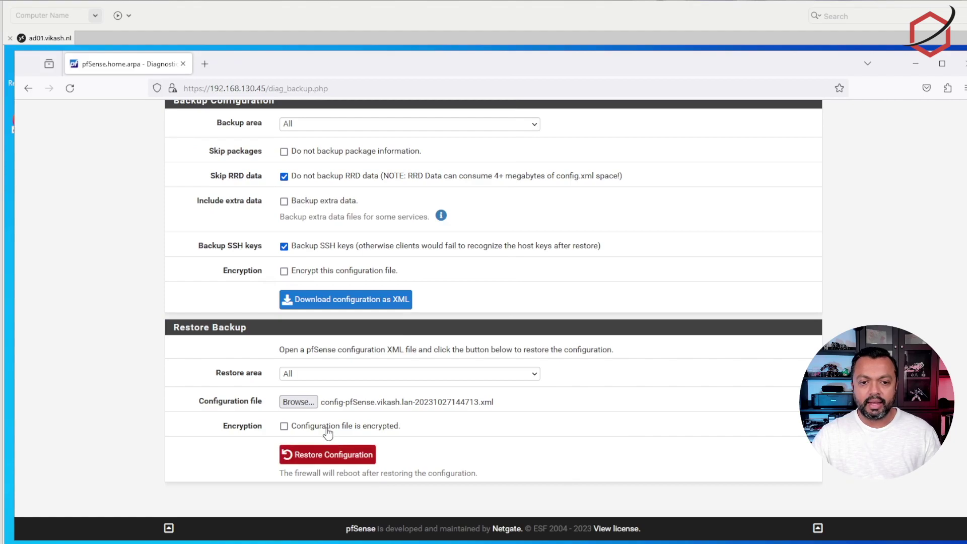
left_click(341, 456)
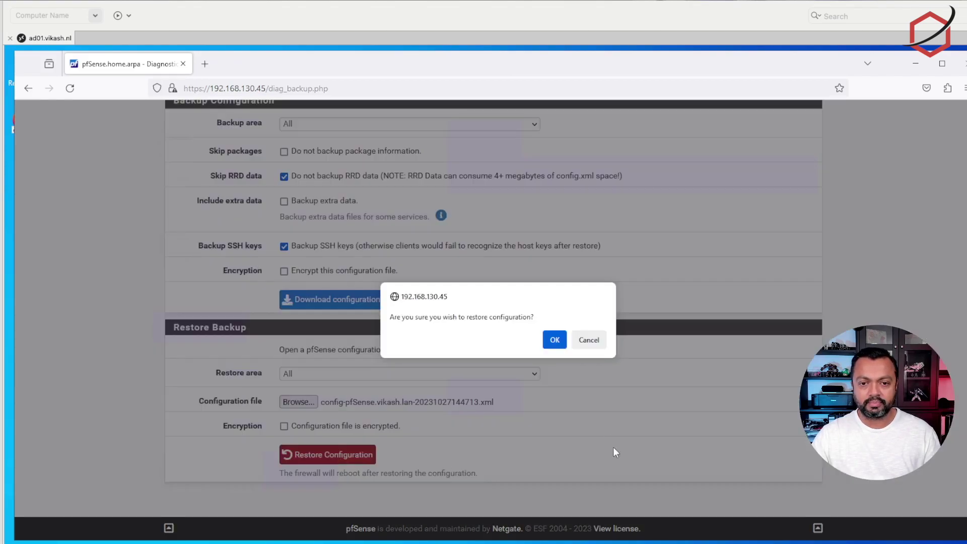
left_click(555, 340)
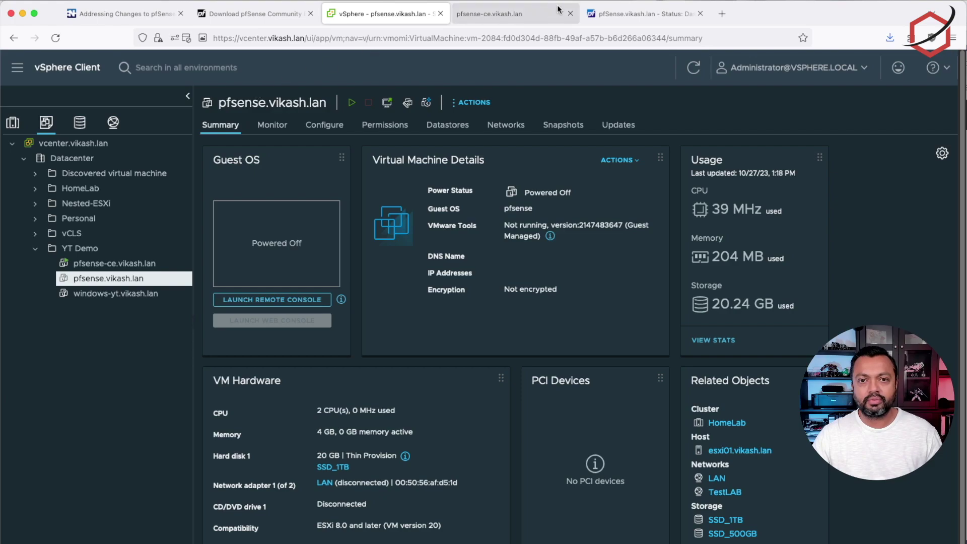
Check the restored firewall's console, then sign in to its web interface as admin, clearing the copyright notice and user survey dialogs.
left_click(531, 13)
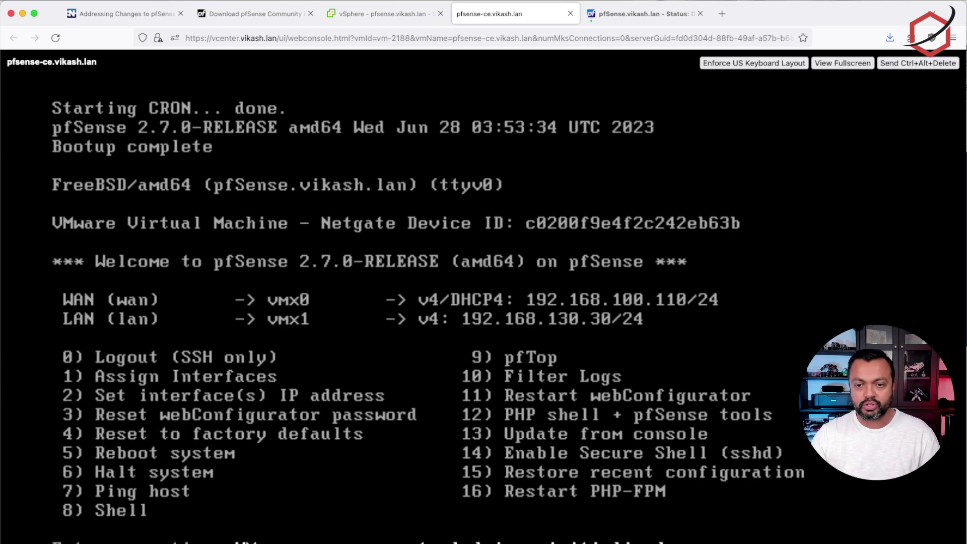
left_click(632, 15)
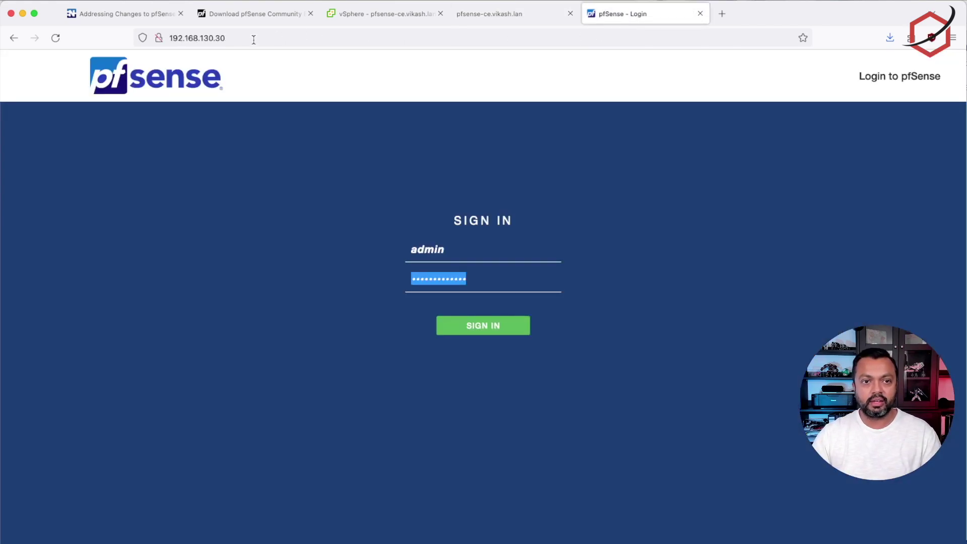
key("Return")
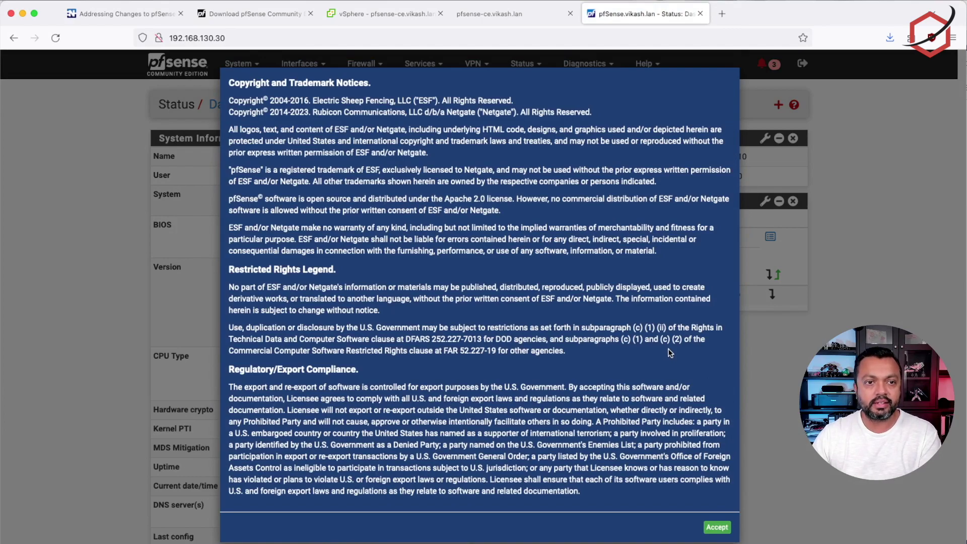
left_click(718, 527)
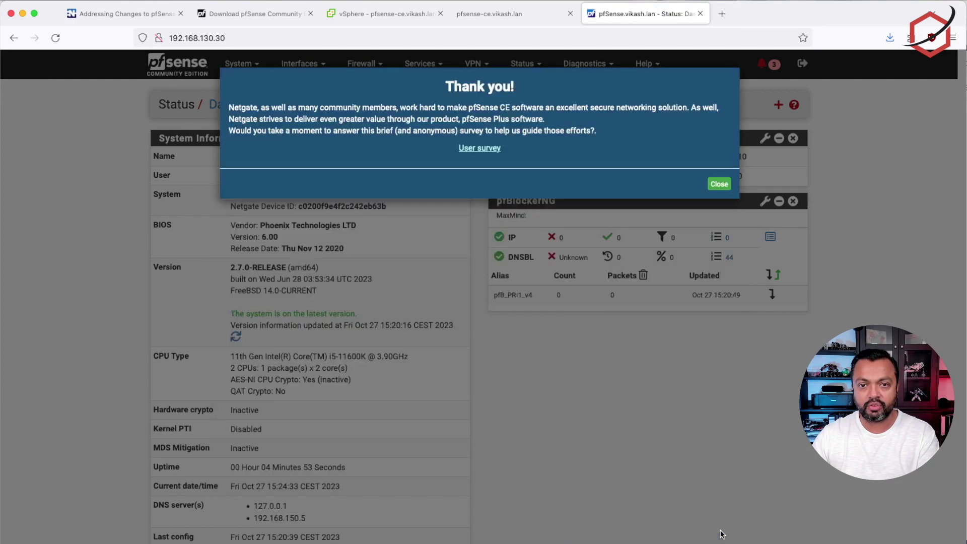
left_click(719, 184)
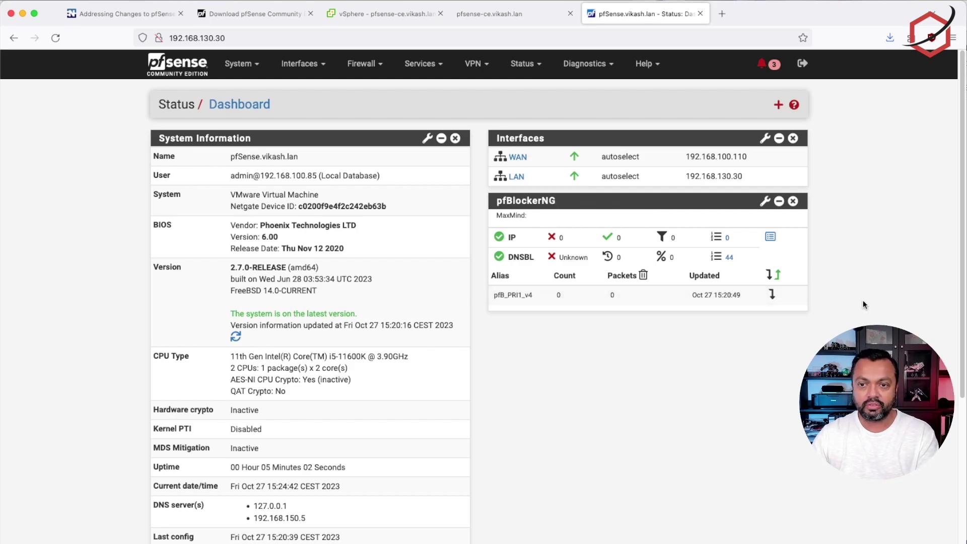
Review the Filter Reload and General notices on the dashboard and mark all of them as read.
left_click(769, 64)
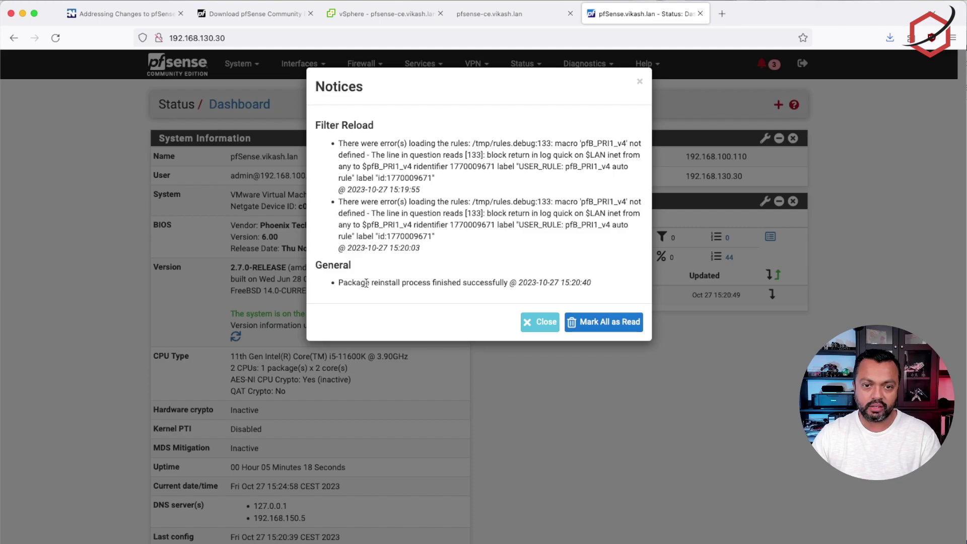
left_click_drag(390, 283, 541, 282)
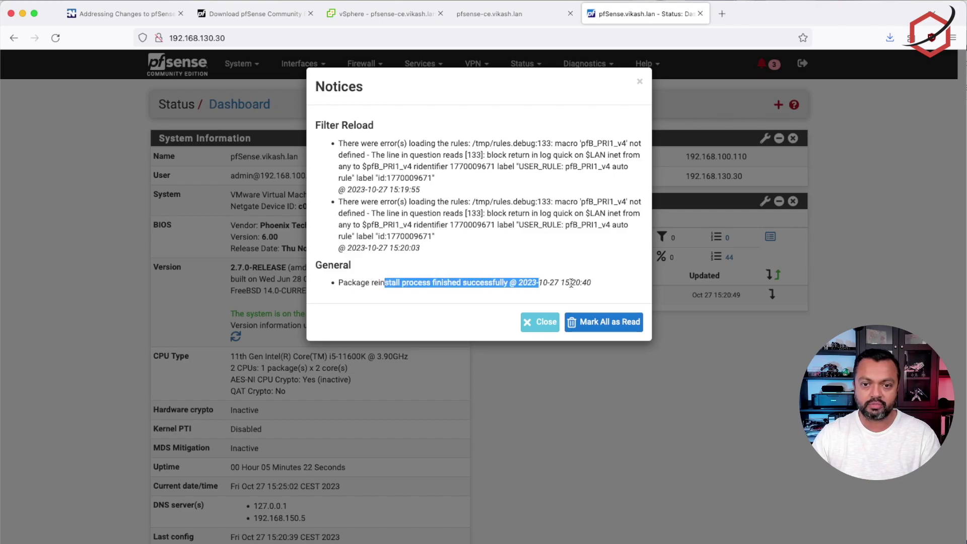
left_click(619, 327)
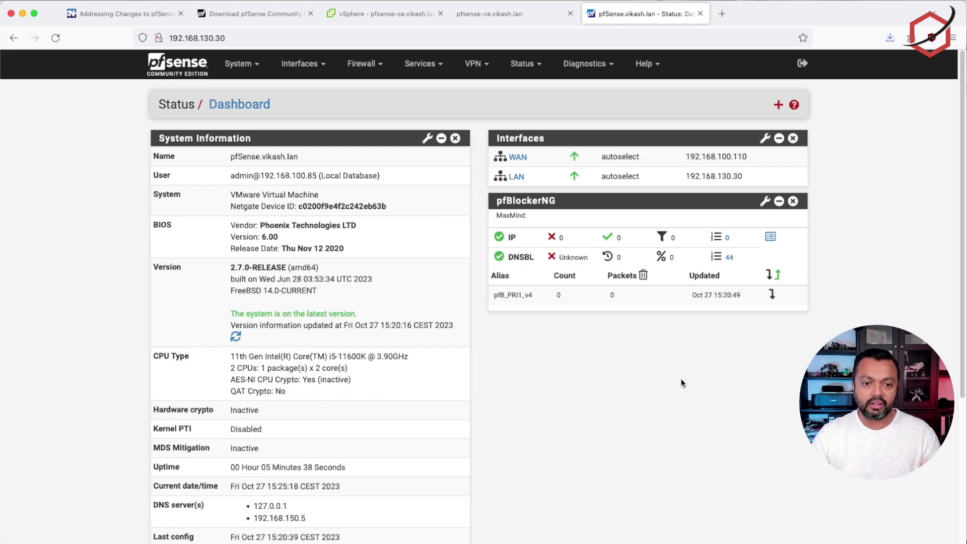
scroll(683, 383, "down", 5)
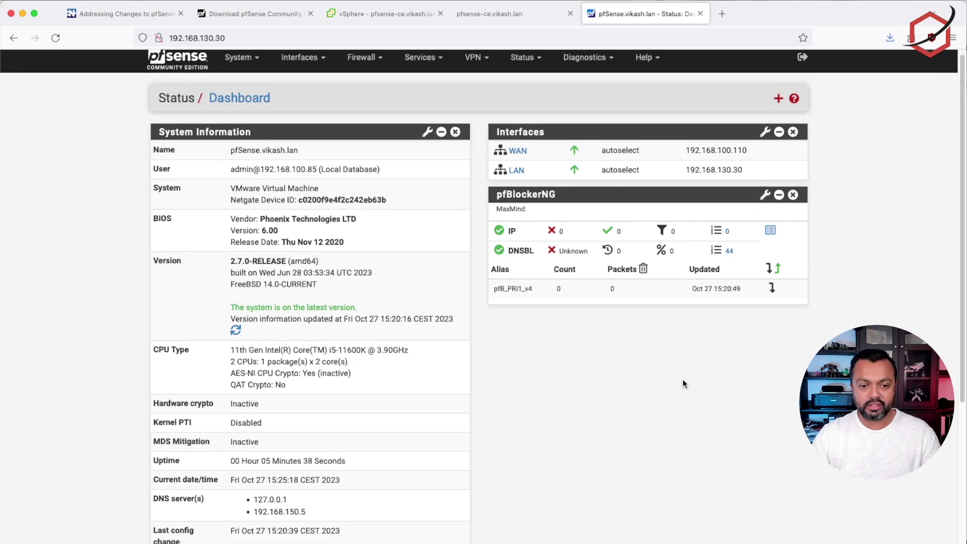
scroll(683, 383, "up", 5)
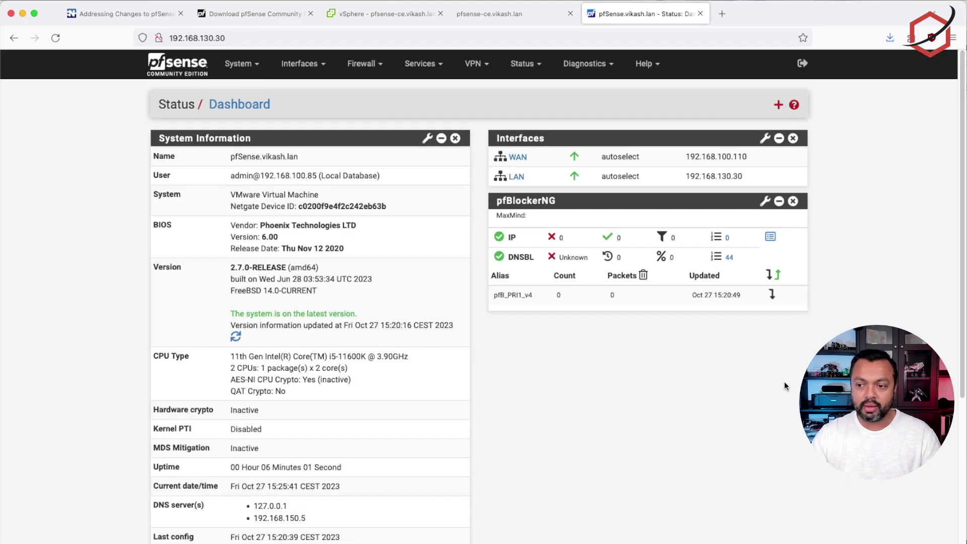
Check the restored installed packages, and review pfBlockerNG's DNSBL groups and its Force update options.
left_click(253, 68)
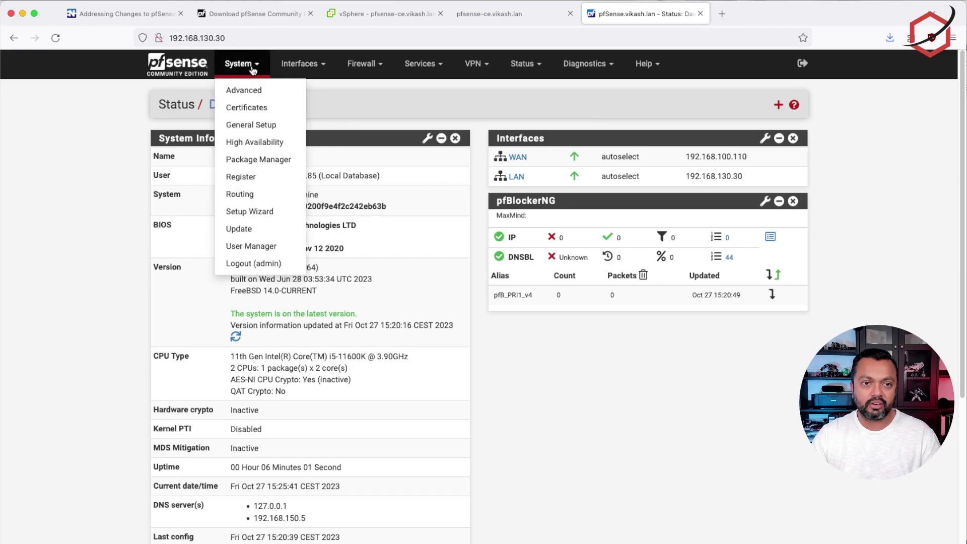
left_click(242, 159)
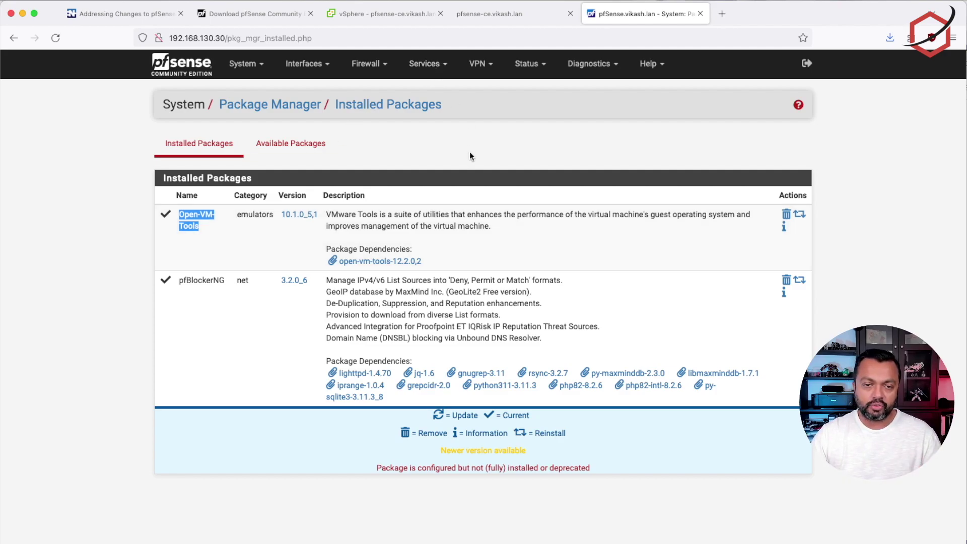
left_click(379, 65)
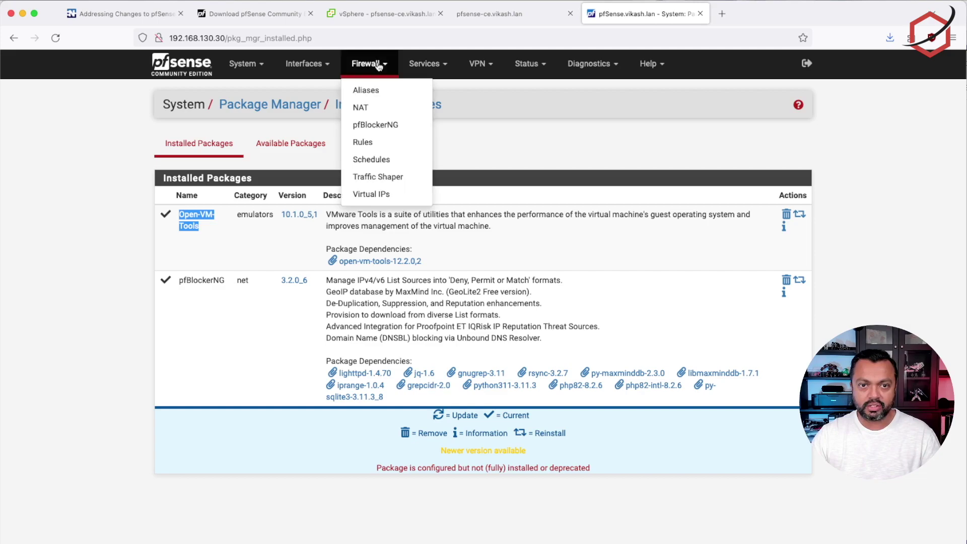
left_click(382, 123)
left_click(254, 144)
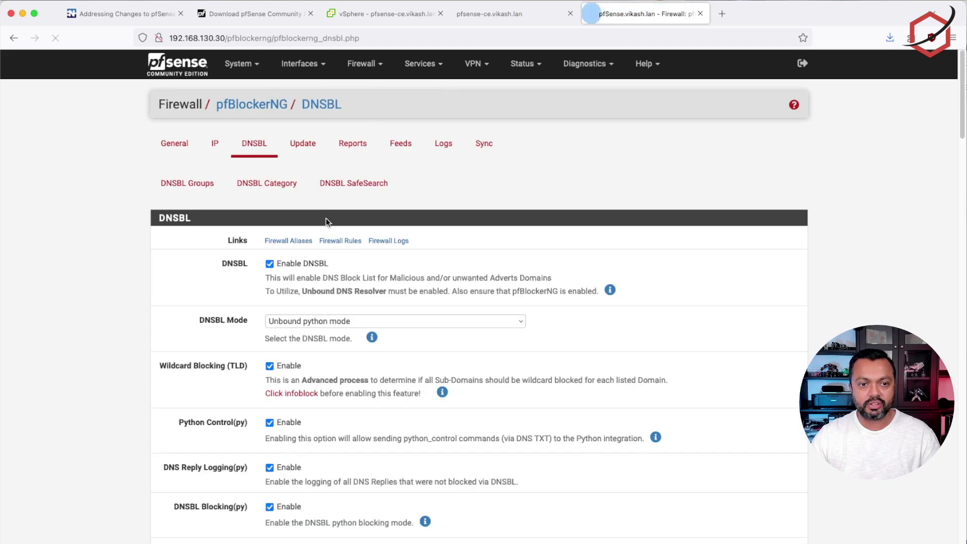
left_click(169, 184)
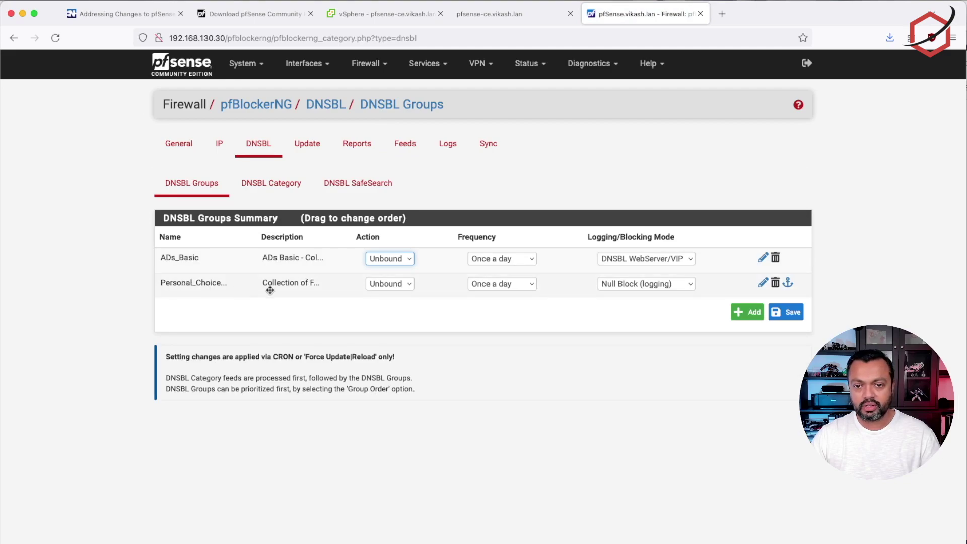
left_click(308, 147)
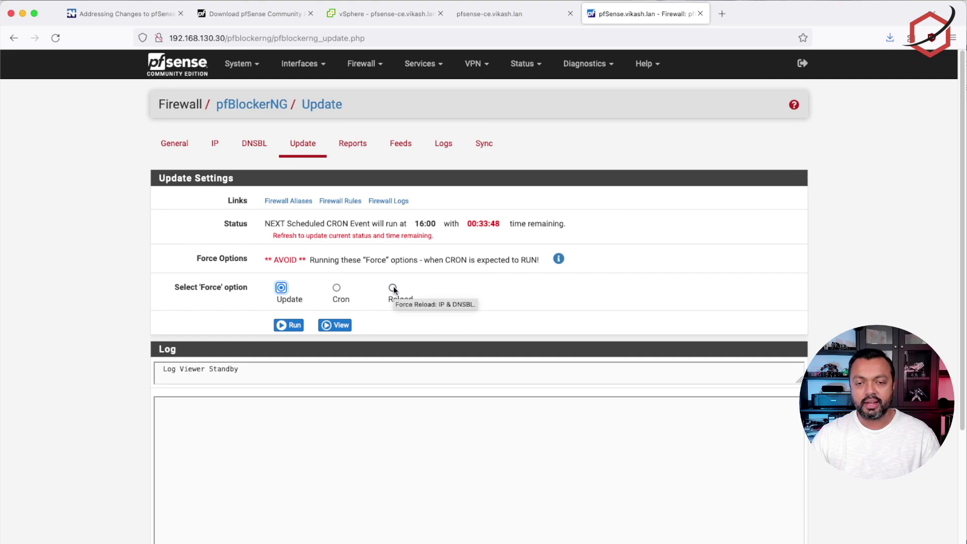
Return to the dashboard, examine the Reinstall Packages function under Backup & Restore, and reopen the installed packages list.
left_click(169, 69)
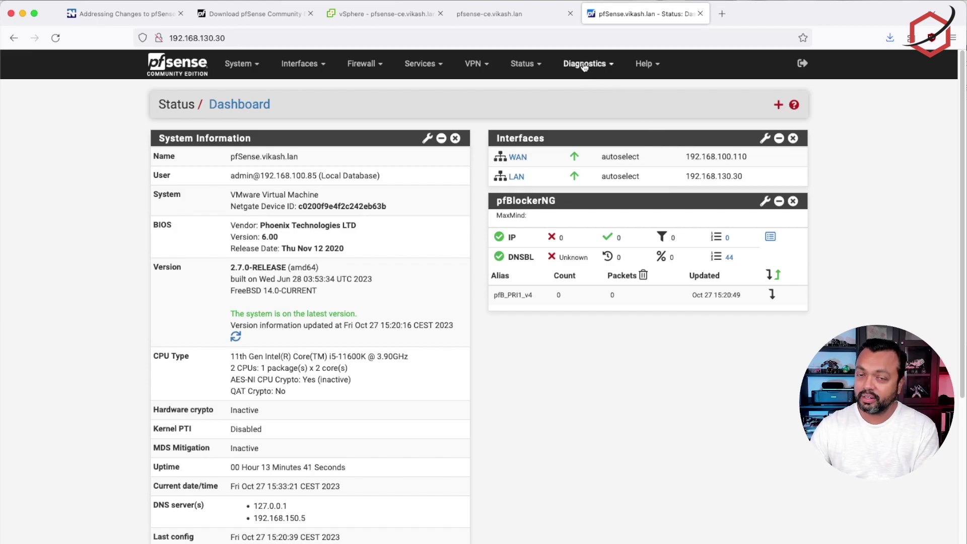
left_click(585, 65)
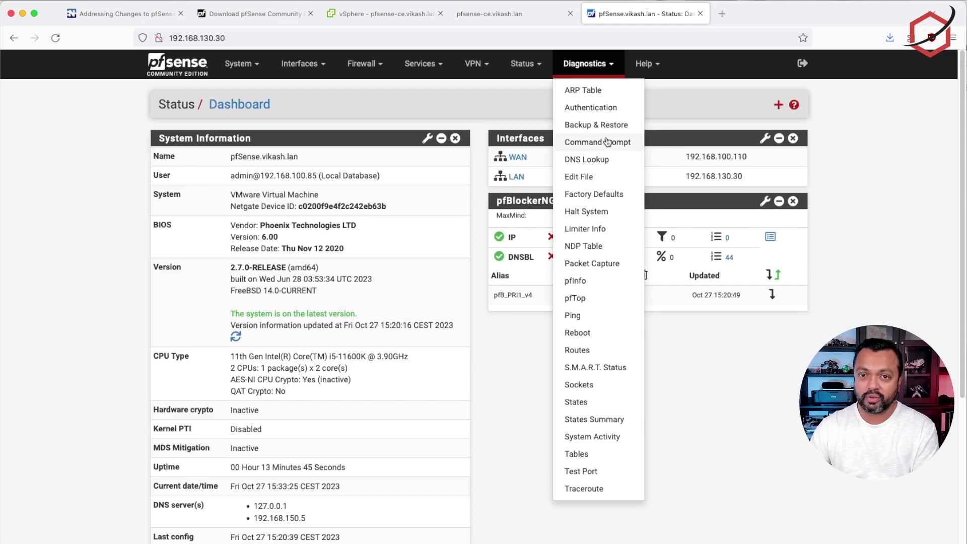
left_click(593, 127)
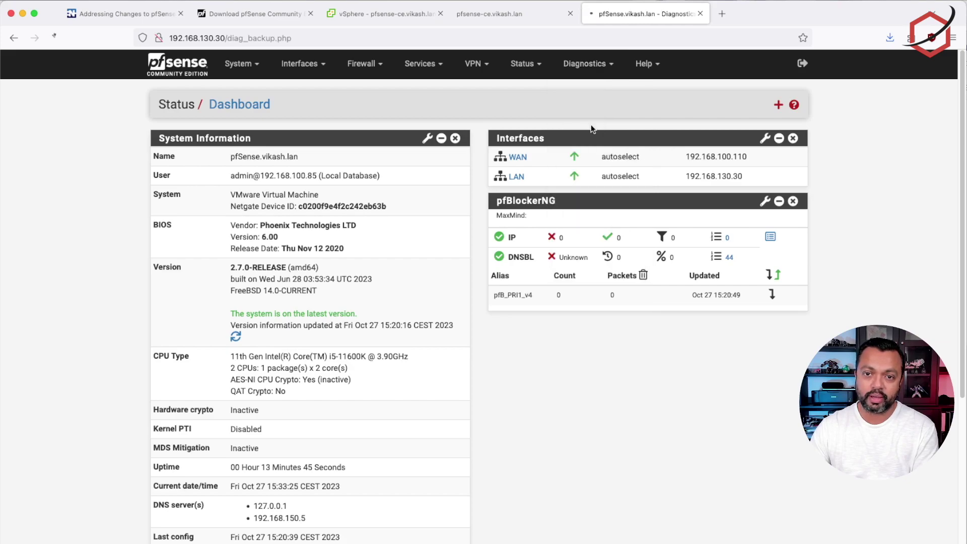
scroll(671, 300, "down", 2)
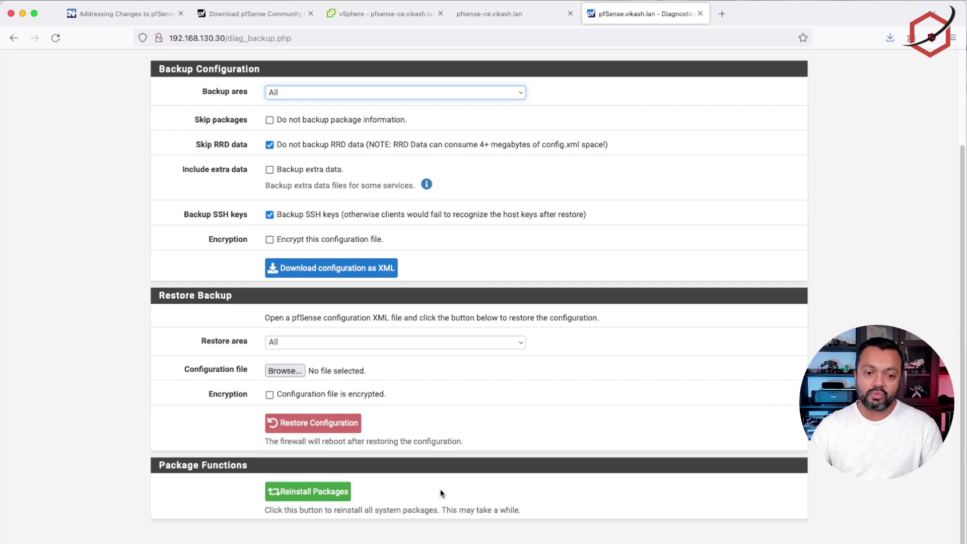
scroll(470, 473, "up", 3)
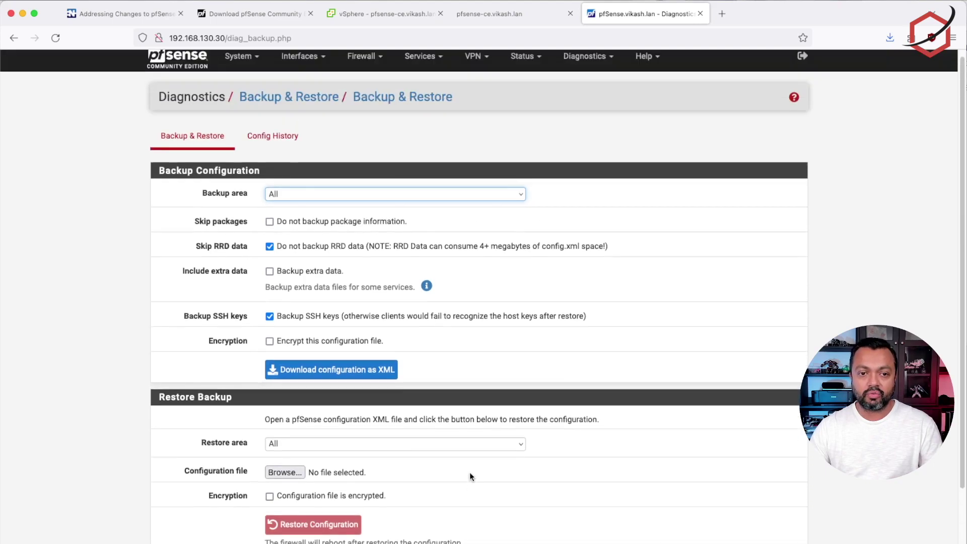
left_click(257, 70)
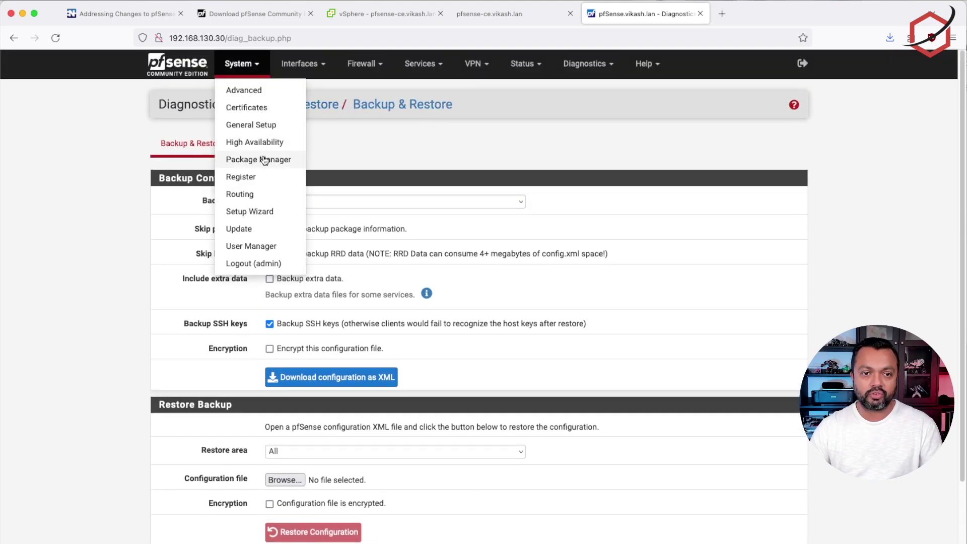
left_click(268, 158)
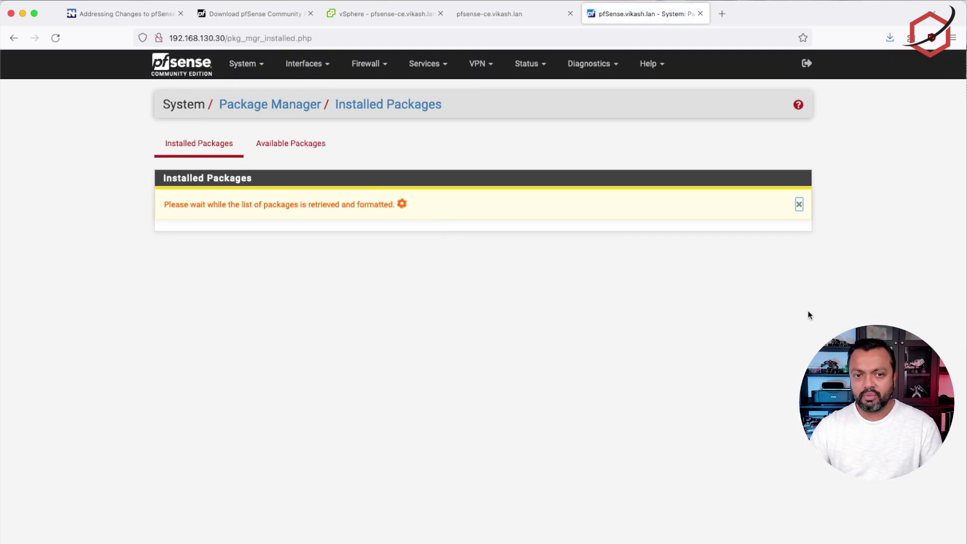